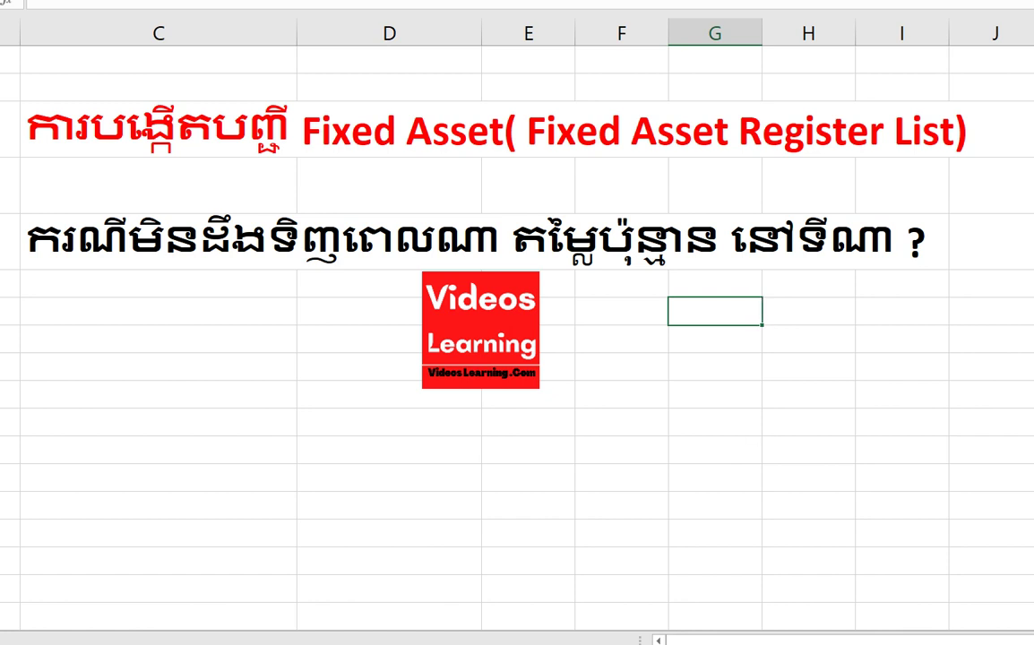
key(Home)
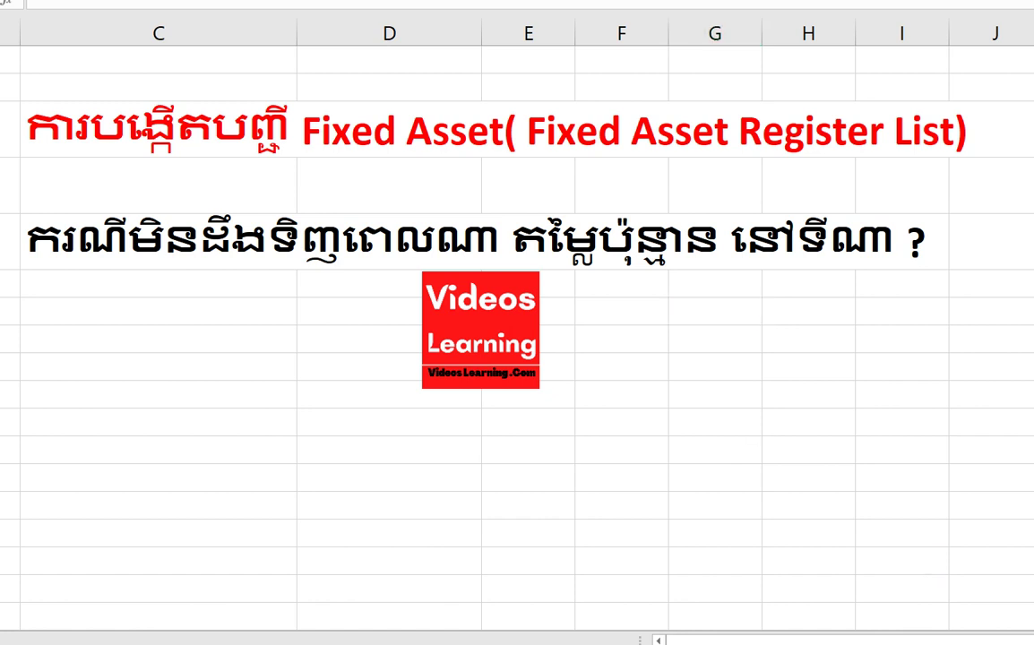
click(680, 314)
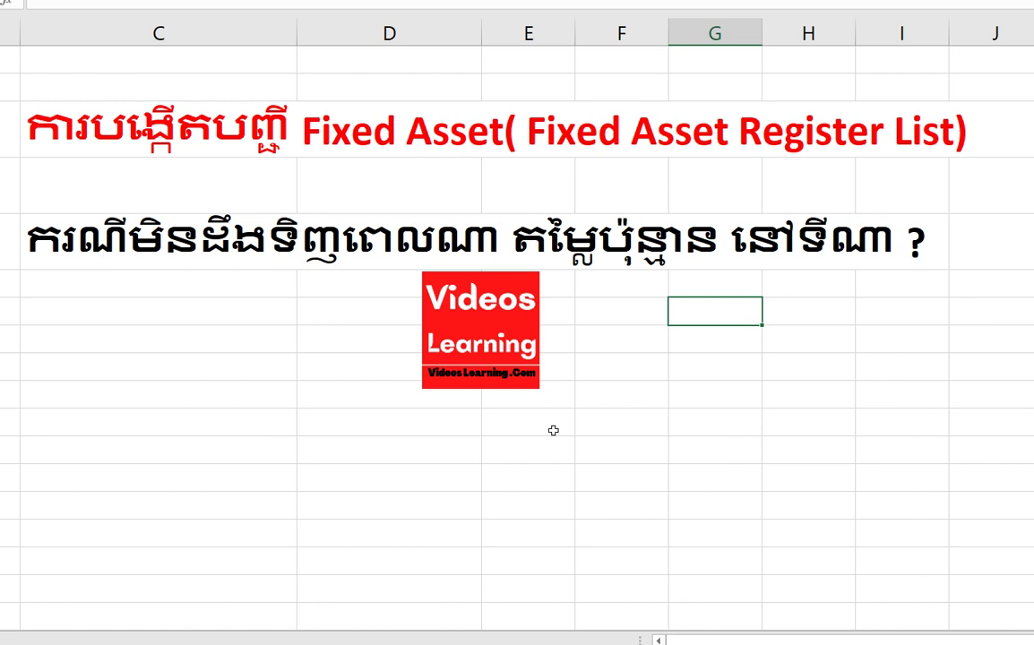
Enter the first procedure item "1. Count for each room" in column C below the logo.
click(104, 412)
double_click(105, 416)
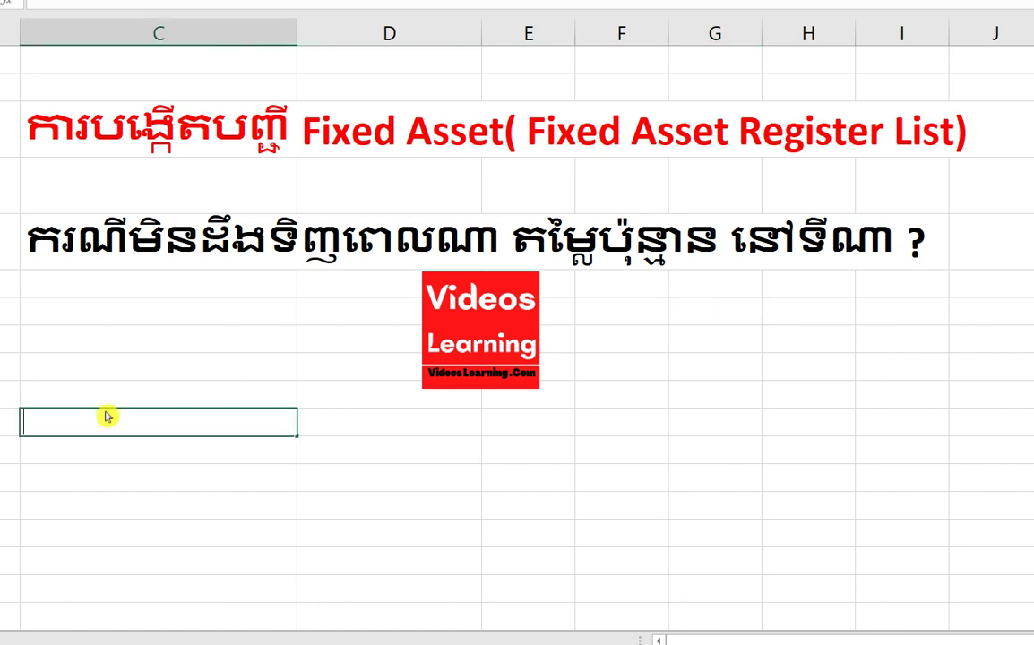
text(១)
key(BackSpace)
text(១៧)
key(BackSpace)
text(1. Count)
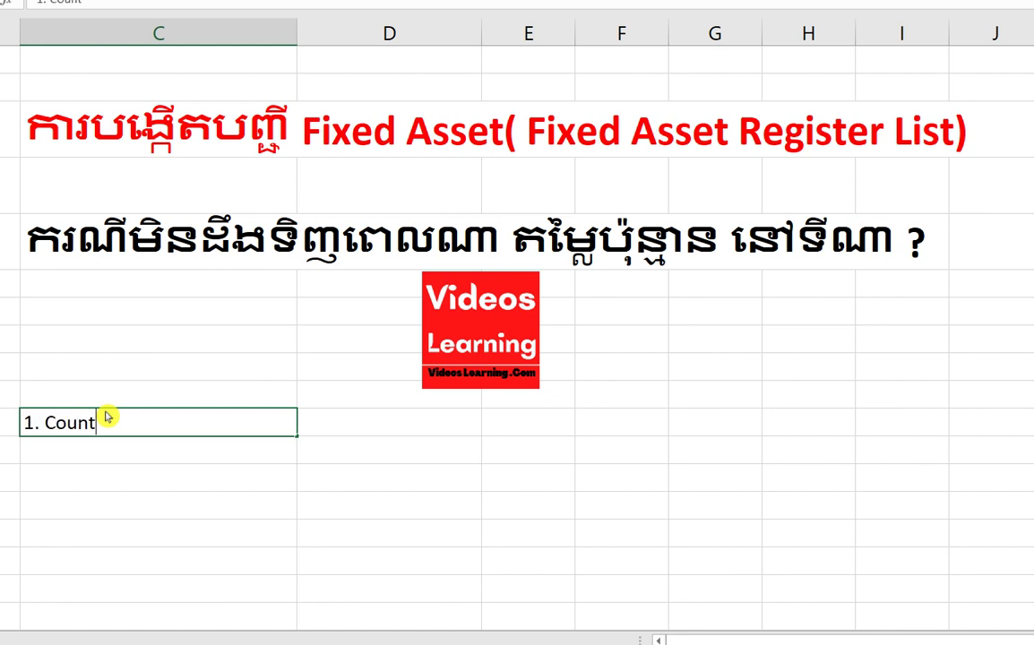
text( for each room)
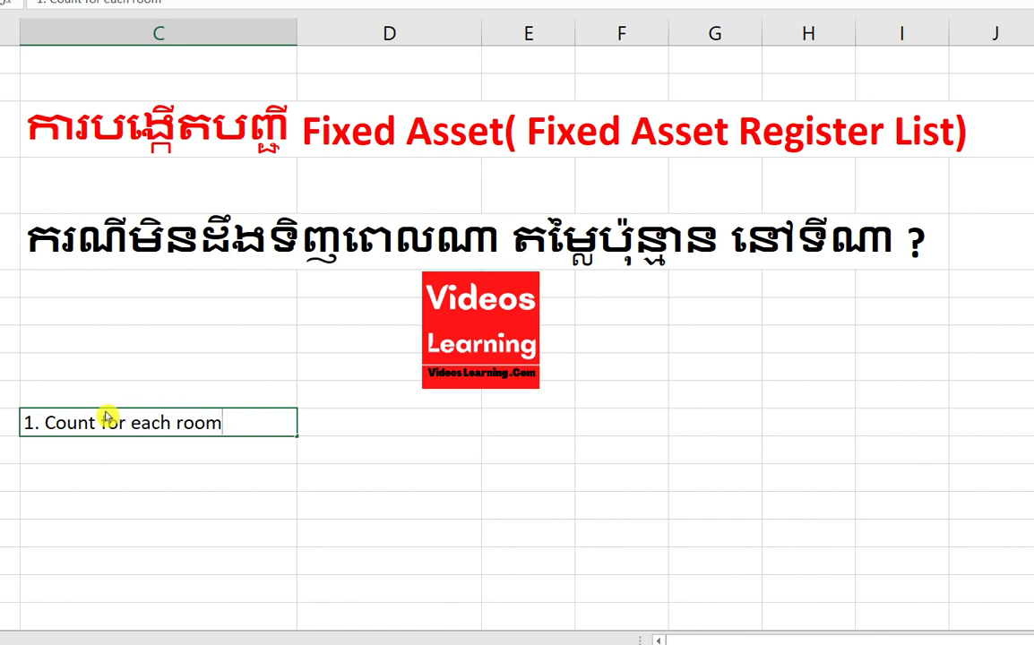
key(Return)
Enter the second procedure item "2. Code" directly below "1. Count for each room".
text(2. COd)
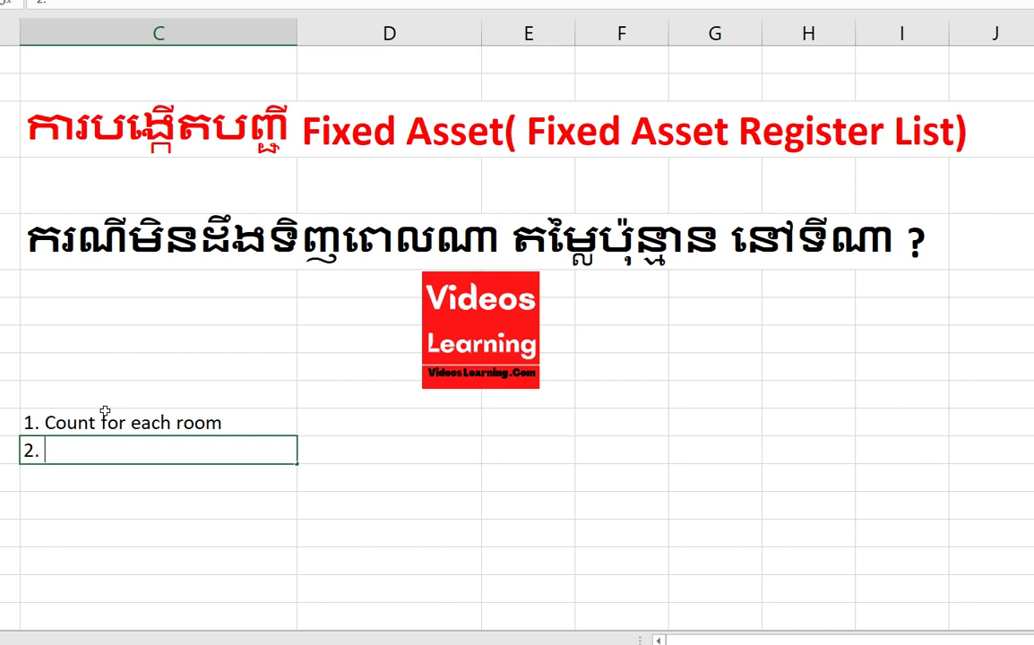
key(BackSpace)
key(BackSpace)
text(ode)
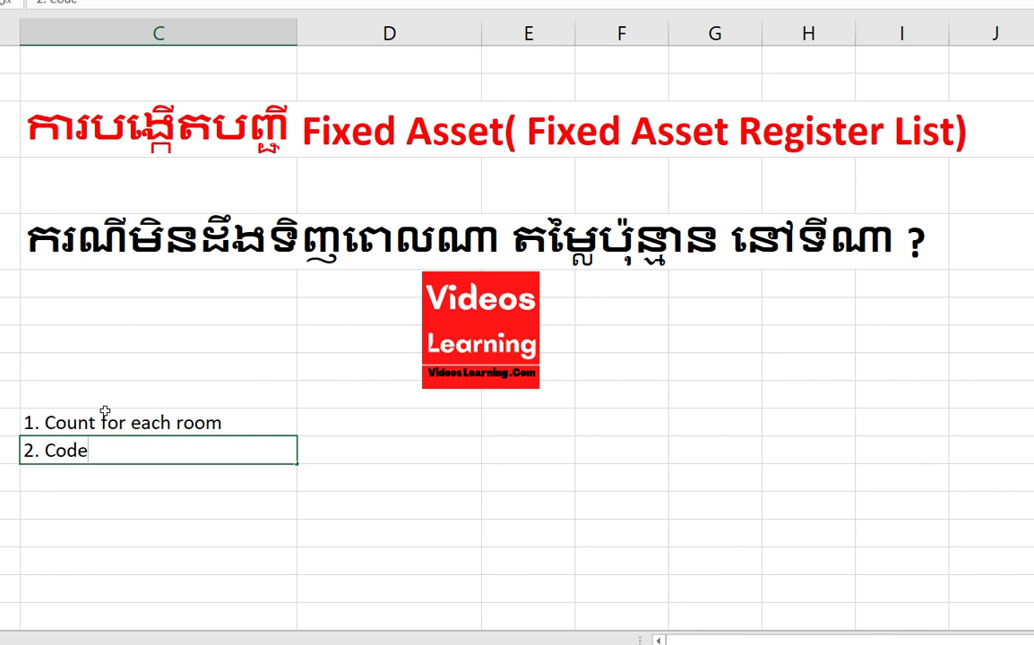
Enter the sample asset code ABC-COM-0001 in column D beside "2. Code".
click(349, 457)
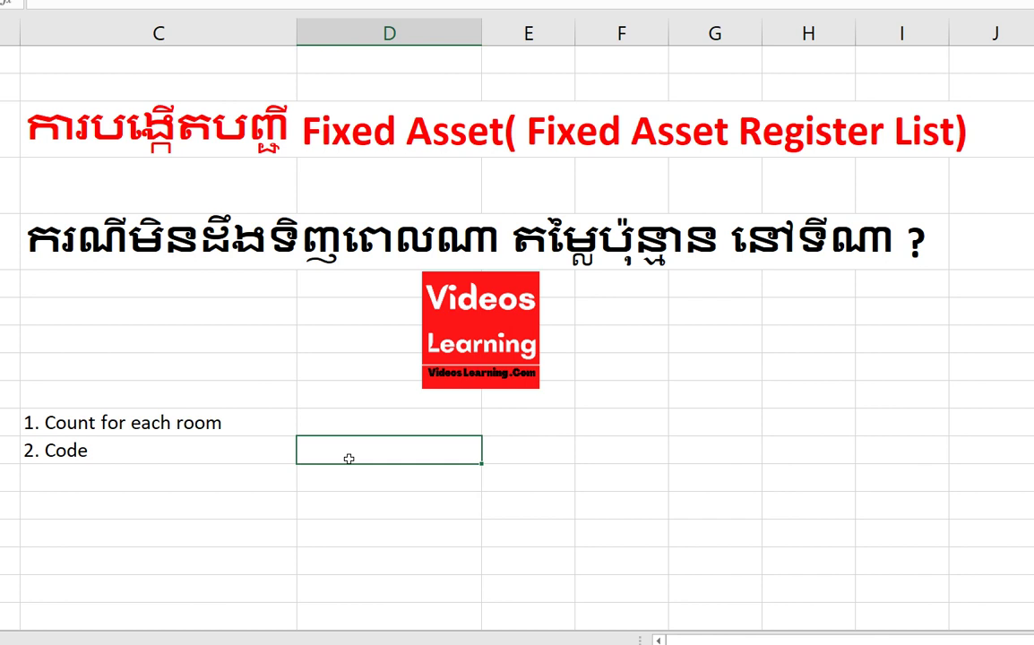
text(ABC)
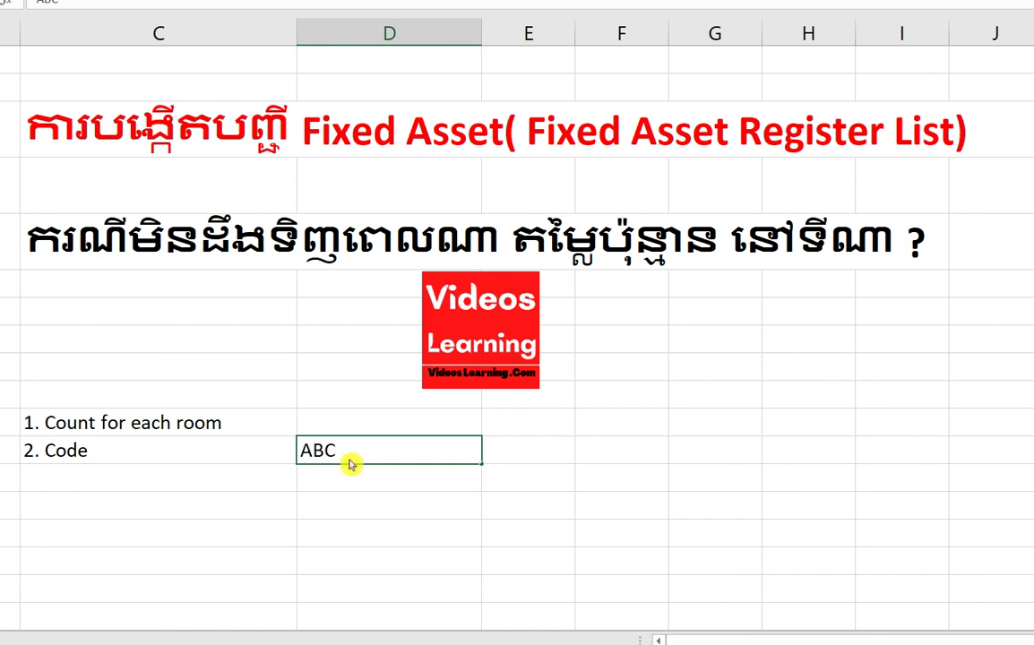
text(-COM-0001)
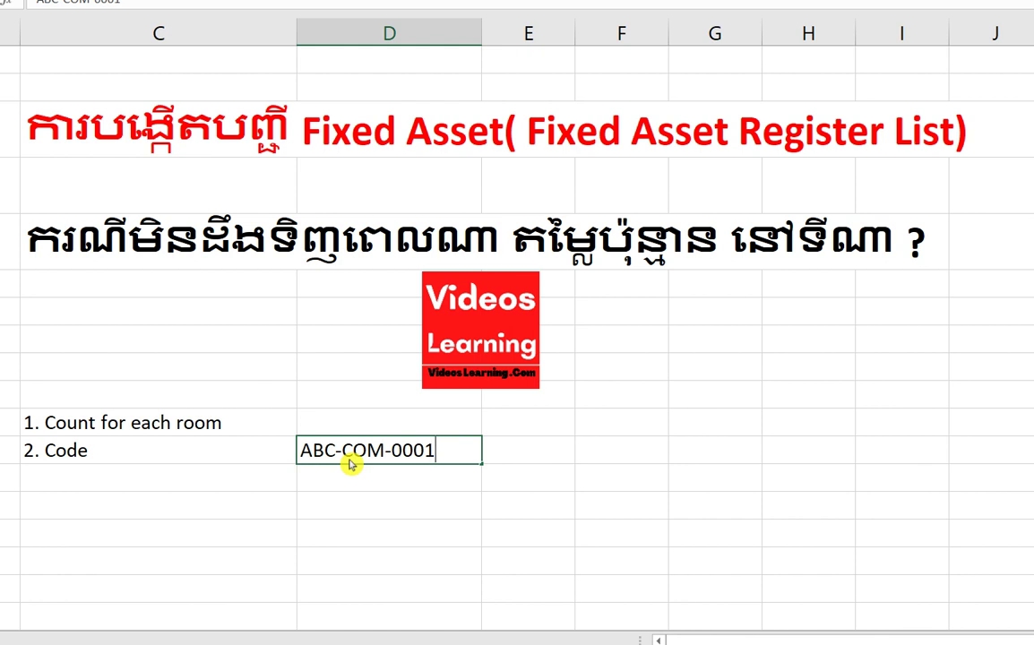
text(, ABC)
text(-C)
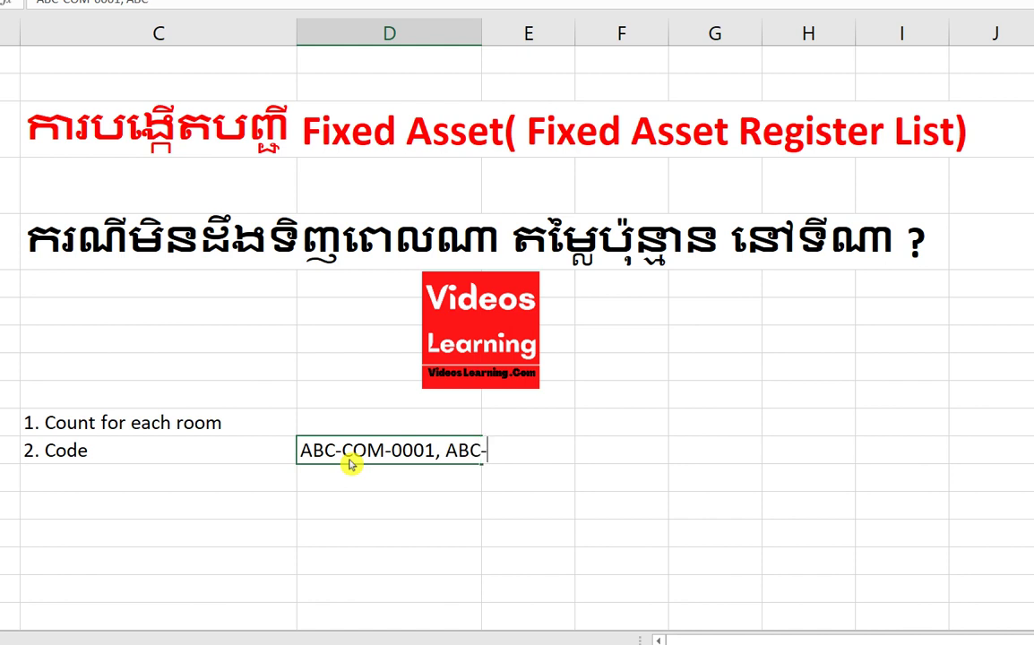
key(BackSpace)
key(BackSpace)
key(BackSpace)
key(BackSpace)
key(BackSpace)
key(BackSpace)
key(BackSpace)
Enter the next asset code ABC-COM-0002 directly below ABC-COM-0001 in column D.
key(Return)
text(ABC-COM-0001)
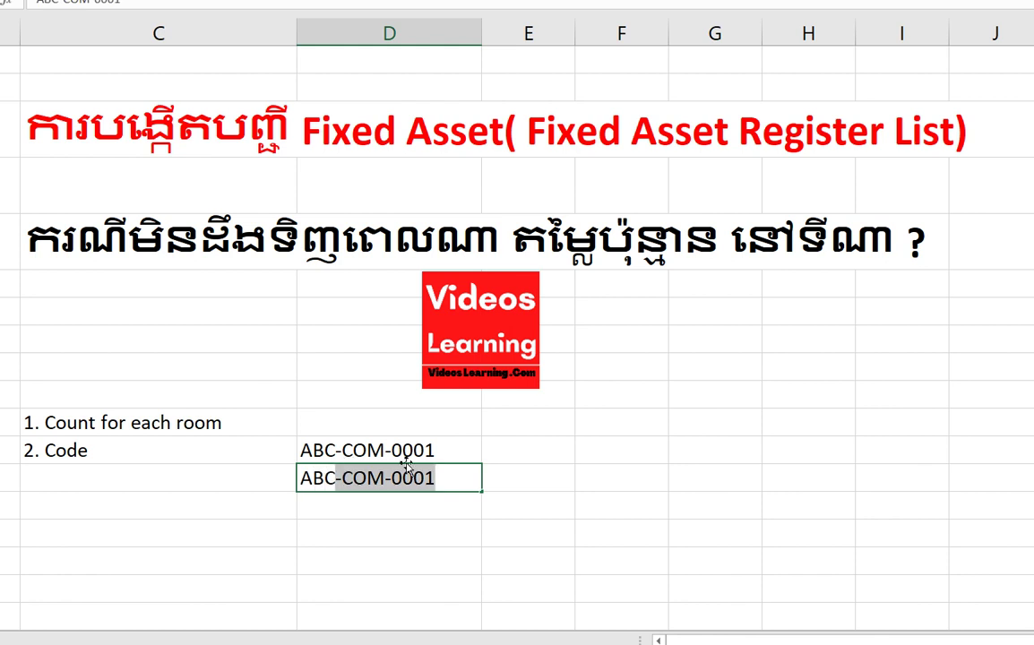
click(449, 480)
key(BackSpace)
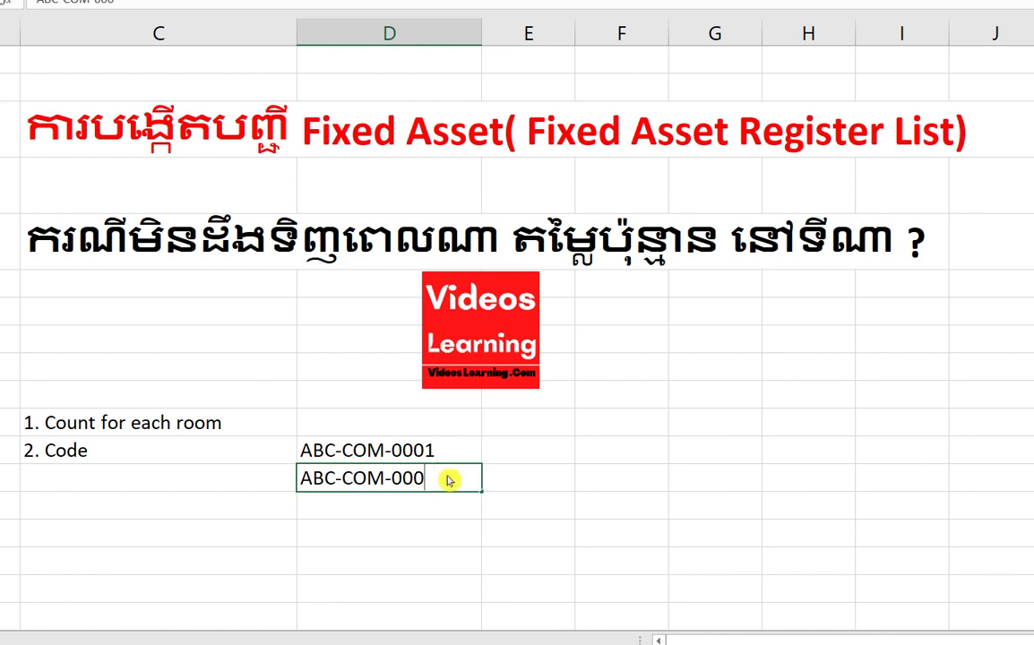
text(2)
key(Return)
Enter the departments Purchasing and Production in column E beside the codes ABC-COM-0001 and ABC-COM-0002.
click(432, 456)
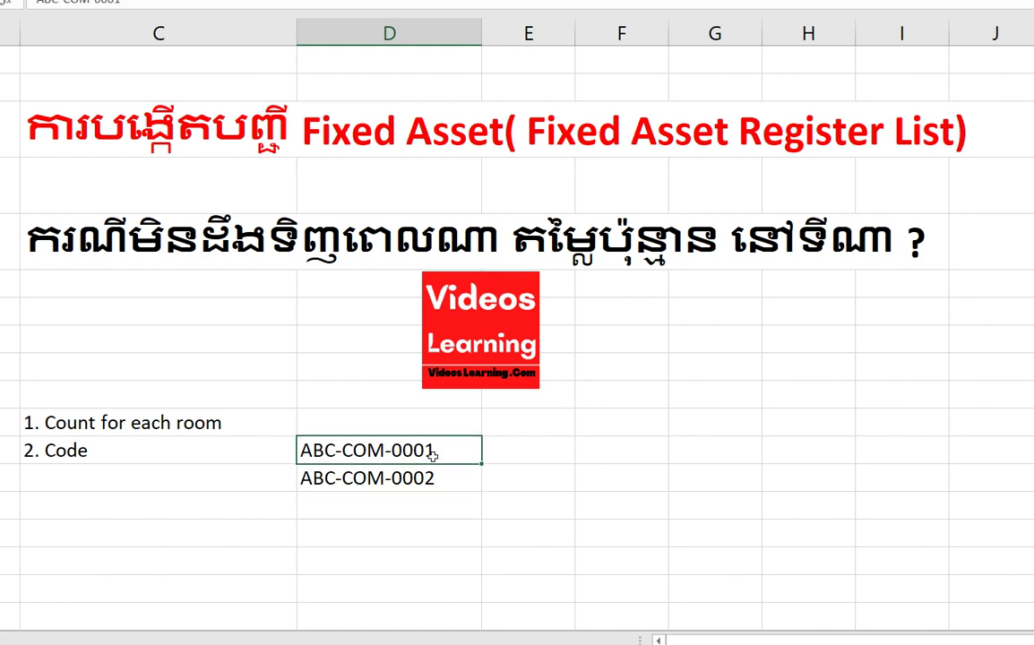
click(530, 447)
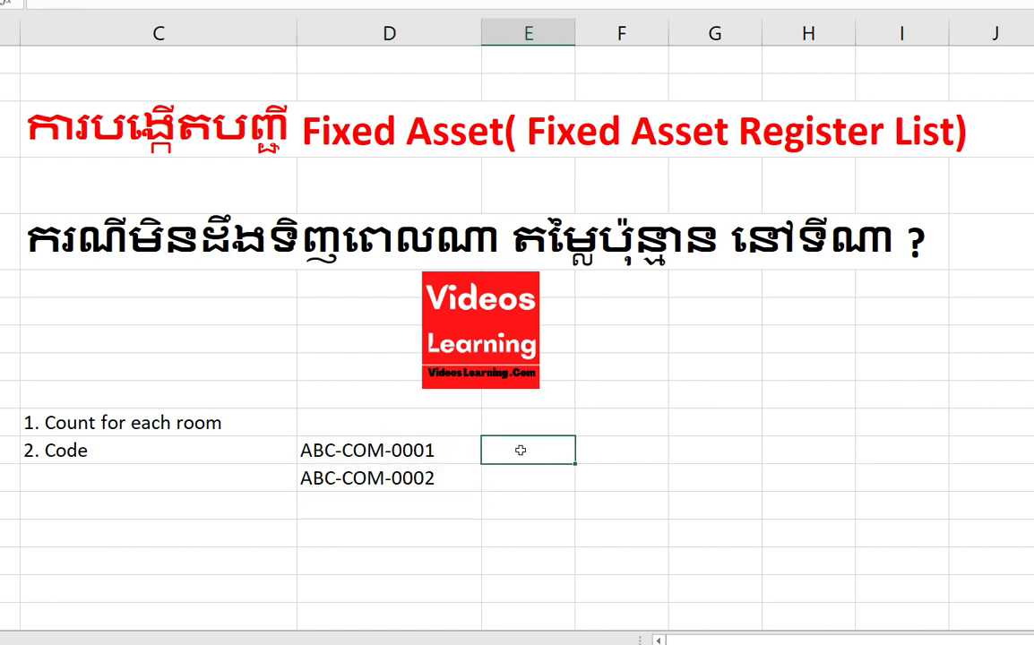
text(Purchaisng)
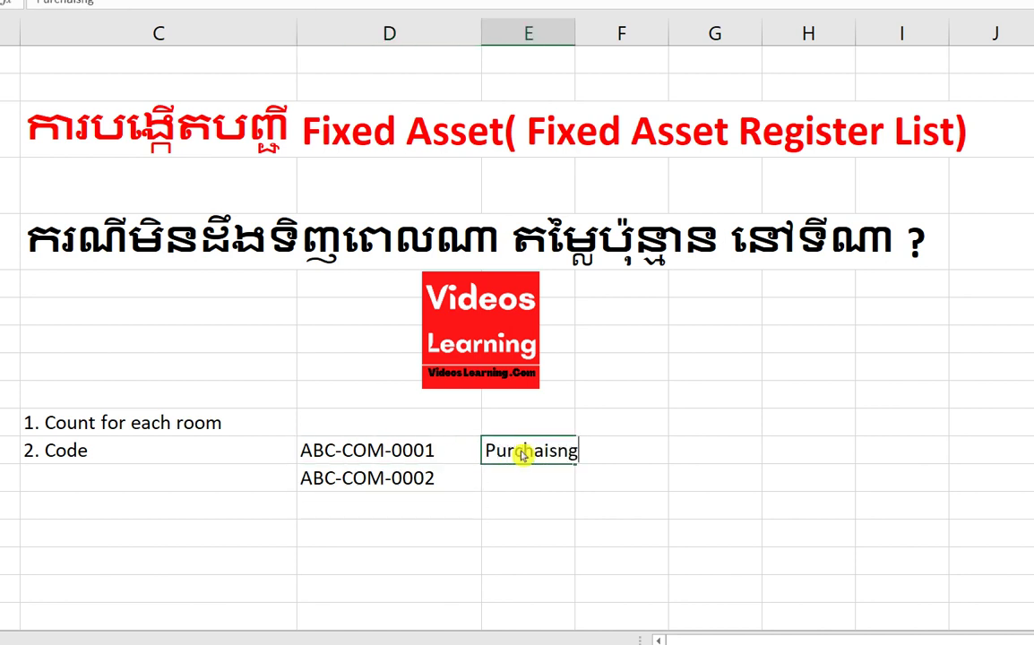
key(BackSpace)
key(BackSpace)
key(BackSpace)
key(BackSpace)
key(BackSpace)
key(BackSpace)
text(hasing)
key(Return)
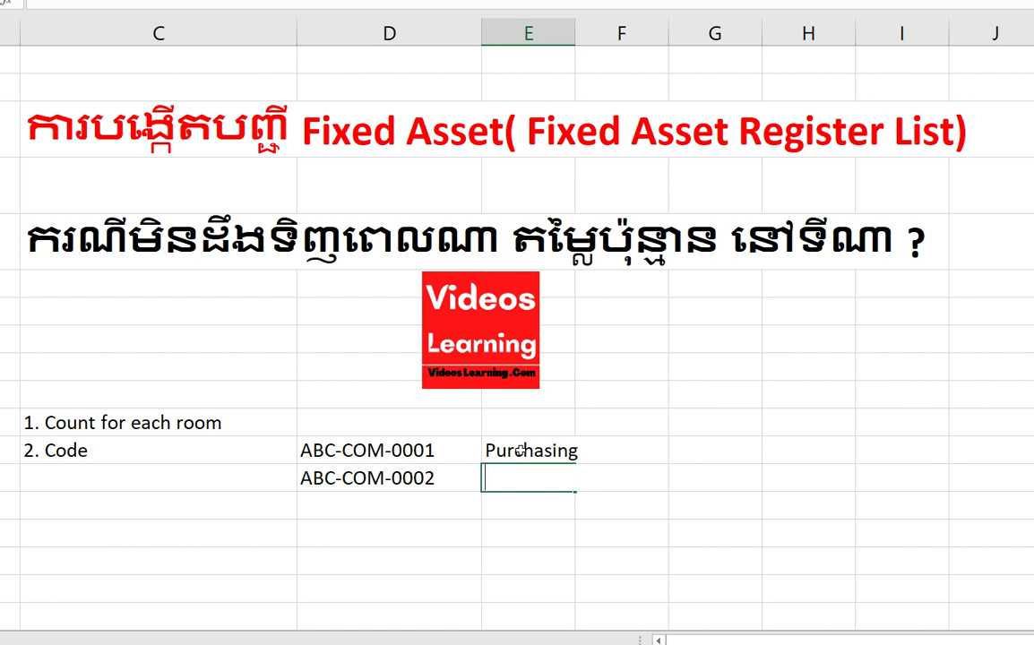
text(Production)
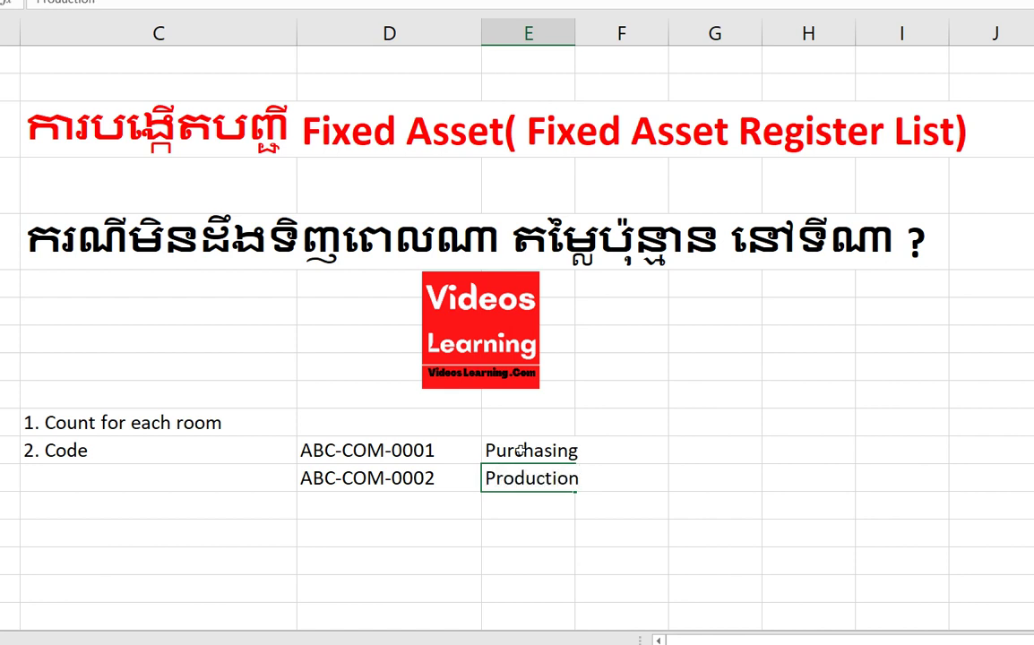
key(Return)
Enter the third asset code ABC-COM-0003 below ABC-COM-0002 in column D.
key(Left)
text(A)
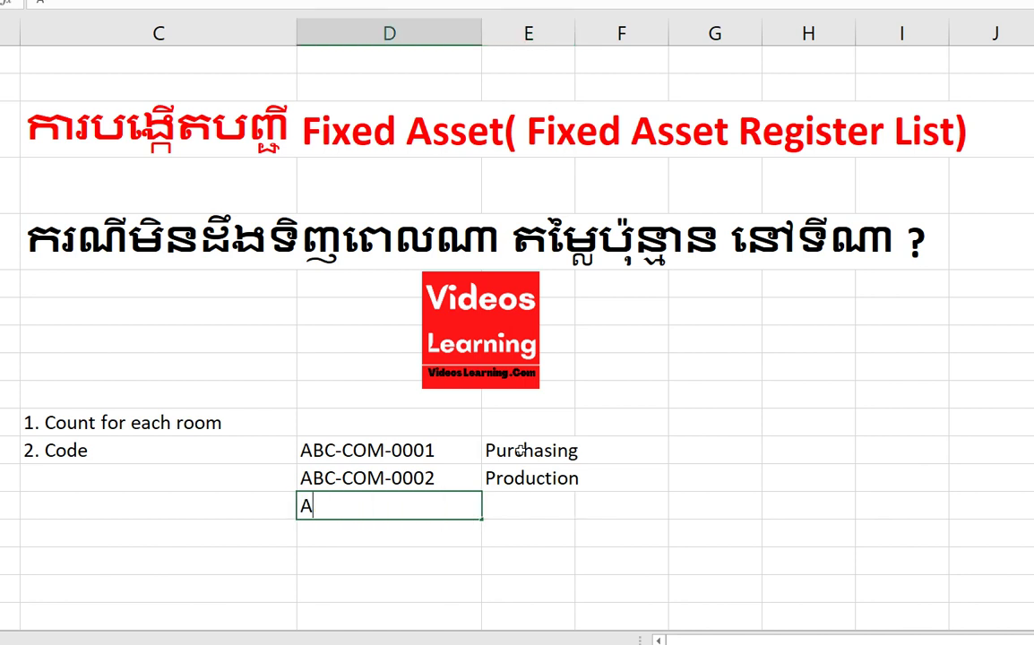
text(BC-COM-0)
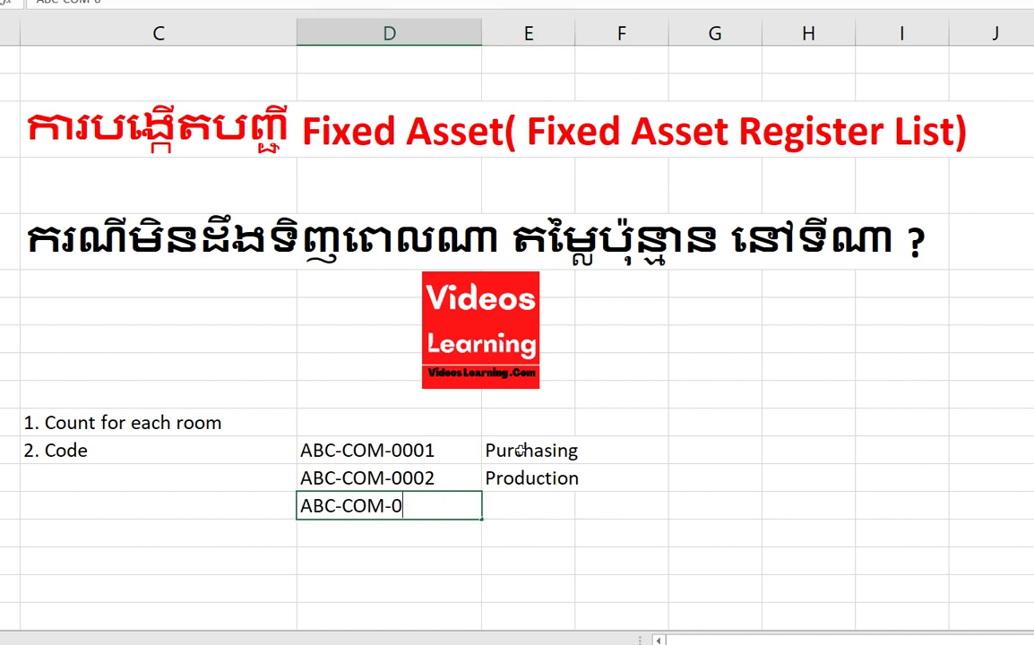
text(003)
key(Tab)
Enter the department Purchasing in column E beside the code ABC-COM-0003.
text(O)
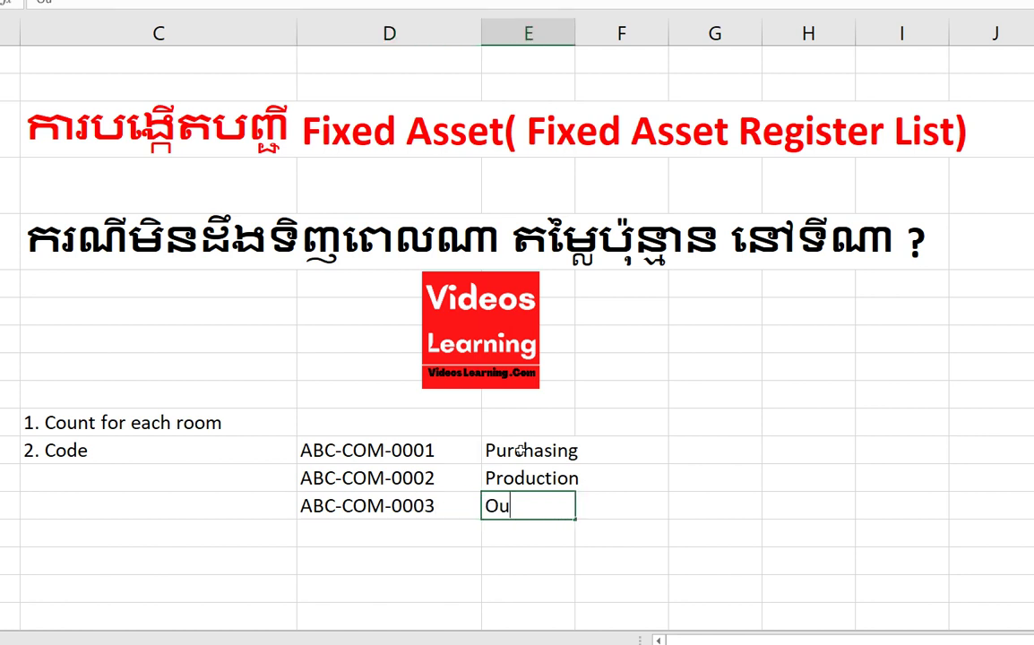
key(BackSpace)
text(PU)
key(BackSpace)
key(BackSpace)
text(ur h)
key(BackSpace)
key(BackSpace)
text(chasing)
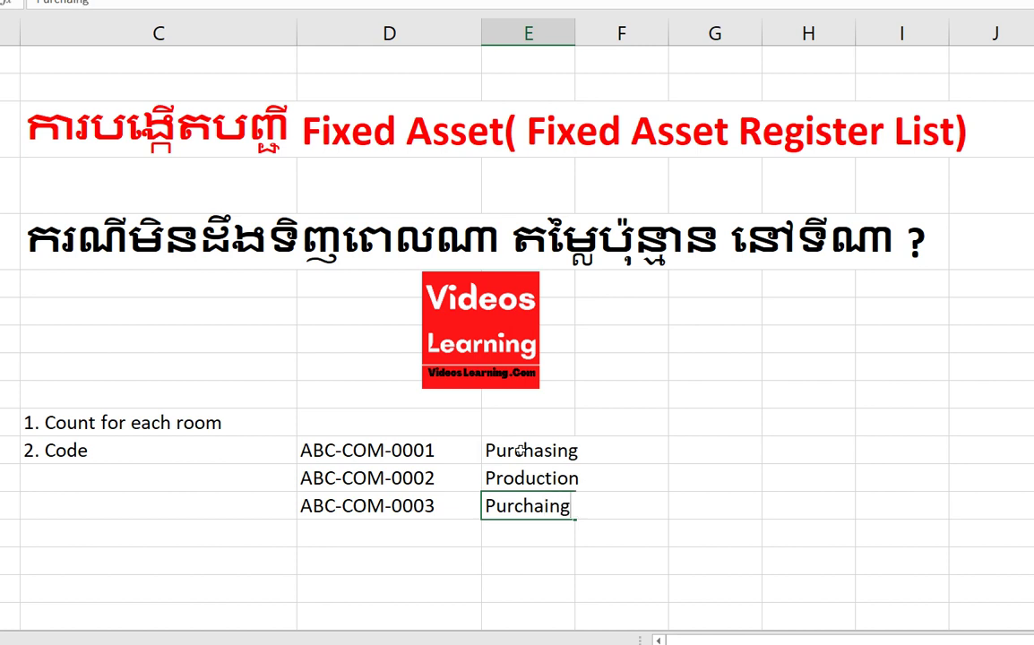
key(BackSpace)
key(BackSpace)
key(BackSpace)
text(sing)
click(683, 538)
Widen column E to fit the department names and enter Mr.A, Mr.B and Mr.C in column F beside the three codes.
click(607, 443)
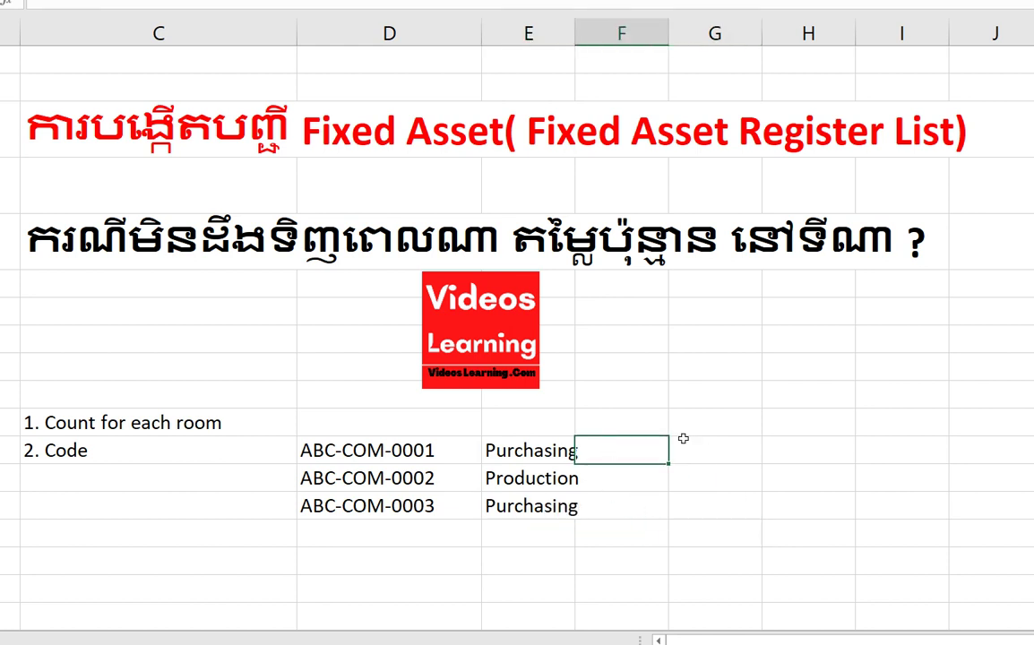
drag(574, 34, 602, 33)
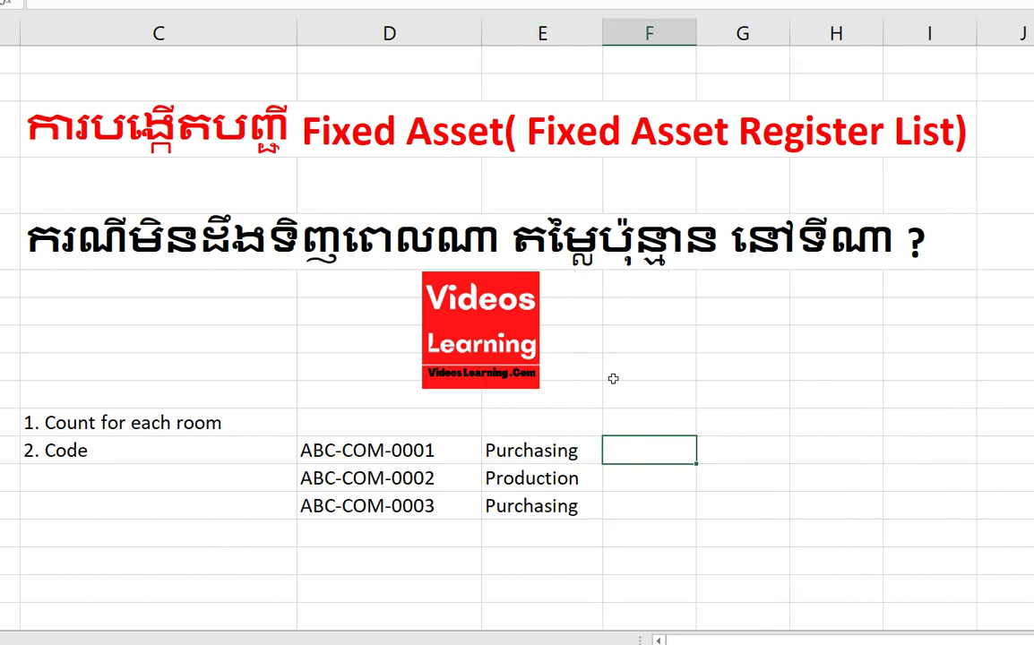
text(Mr.A)
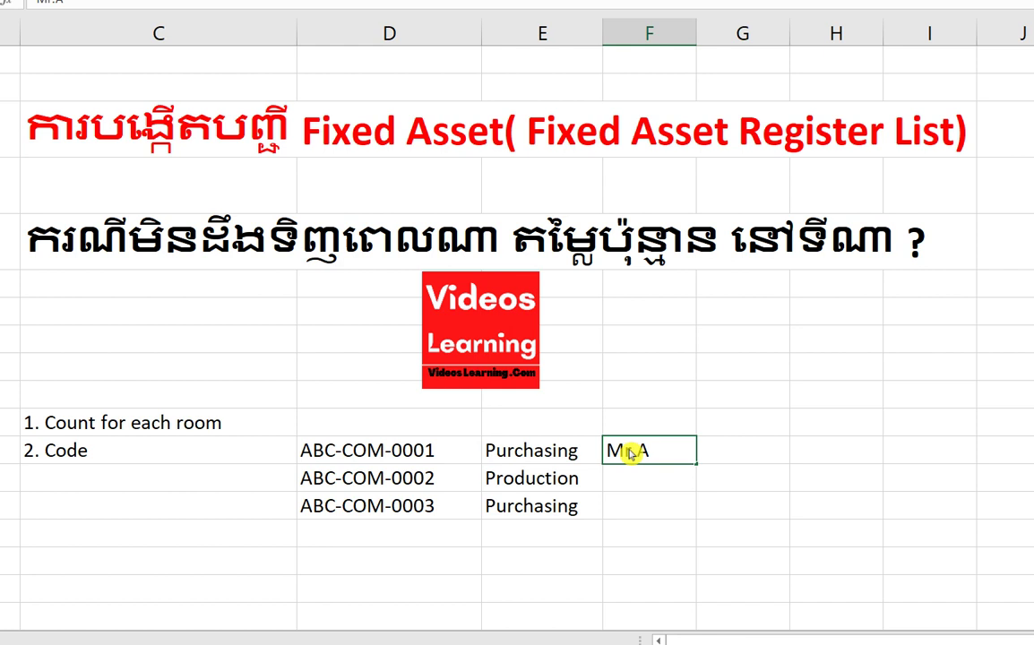
key(Return)
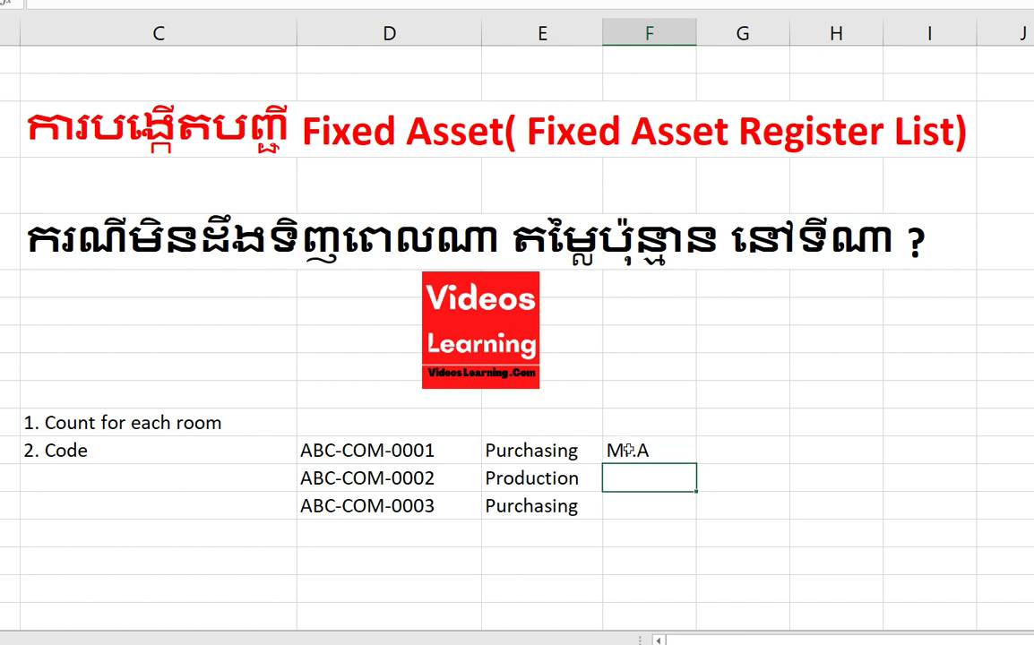
text(Mr.)
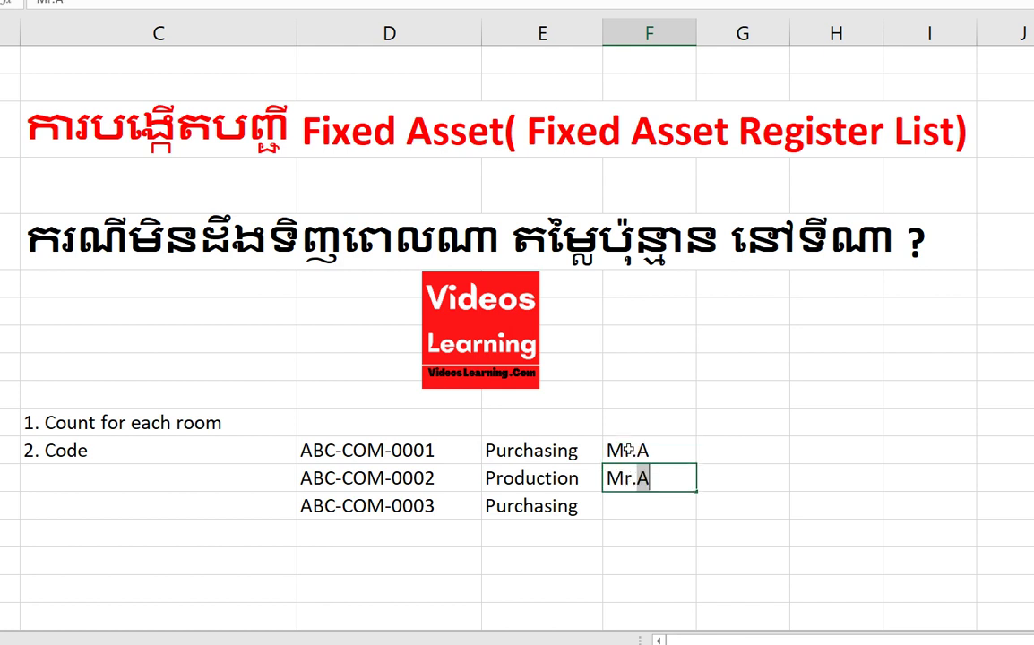
text(B)
key(Return)
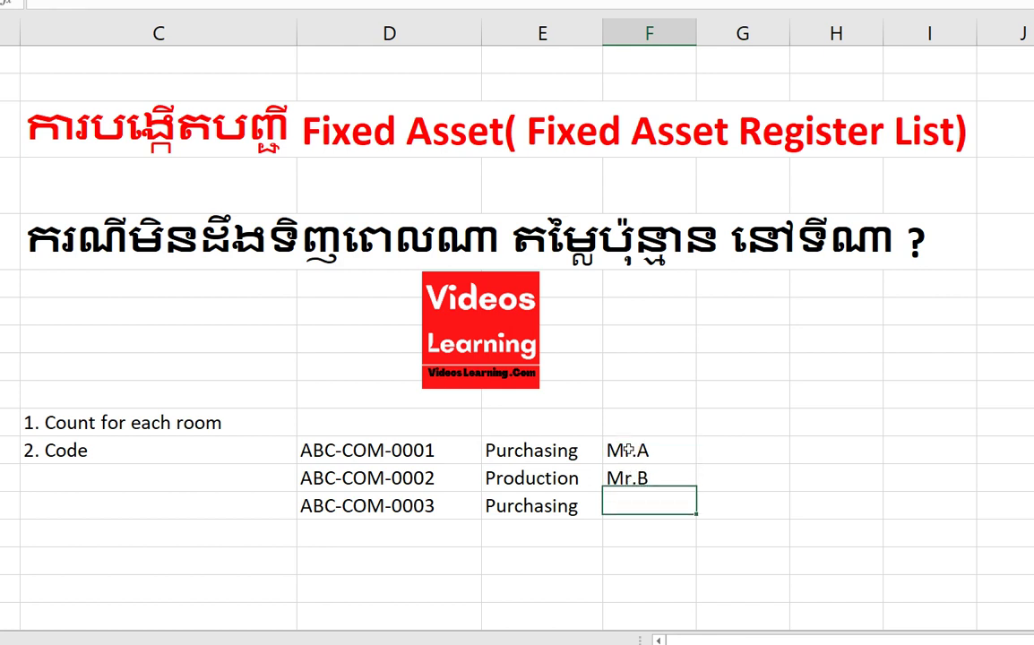
text(Mr.C)
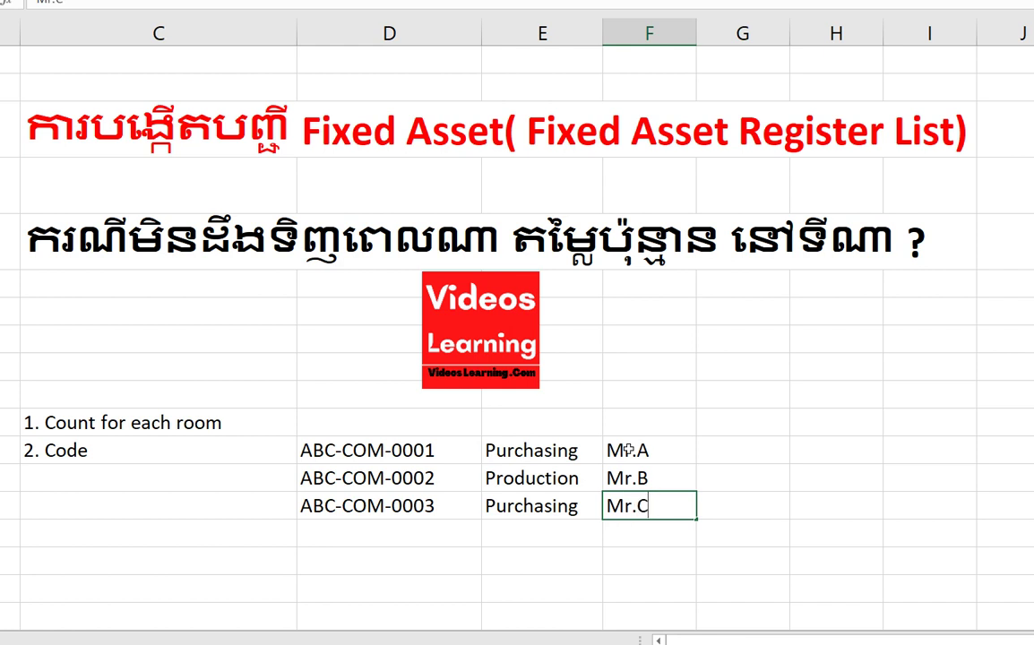
Enter the asset code ABC-TAB-0001 below ABC-COM-0003 in column D.
click(370, 523)
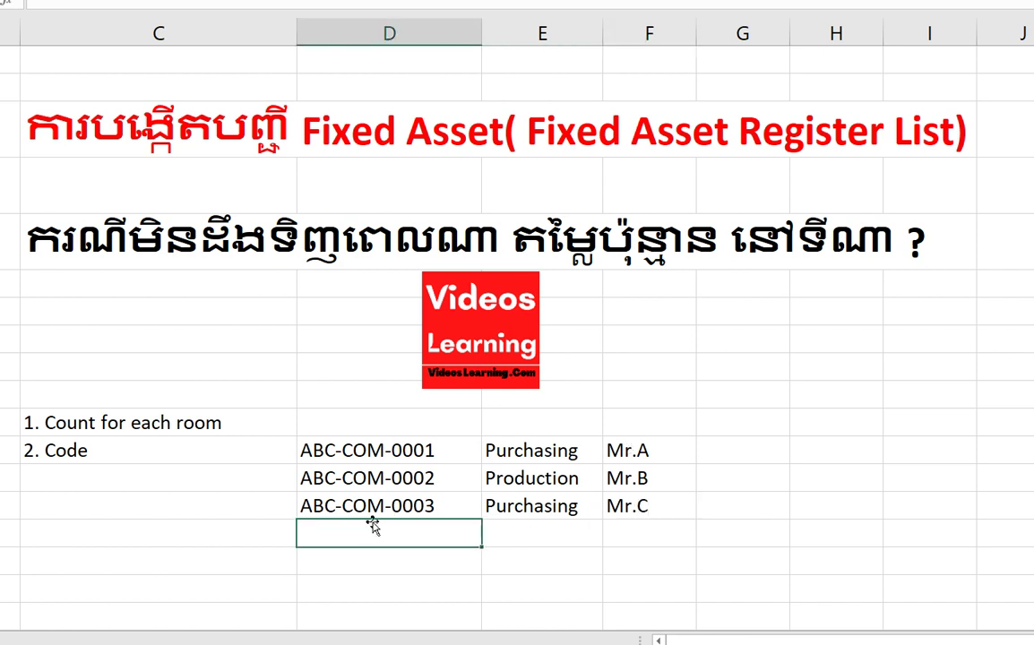
scroll(690, 540, down, 1)
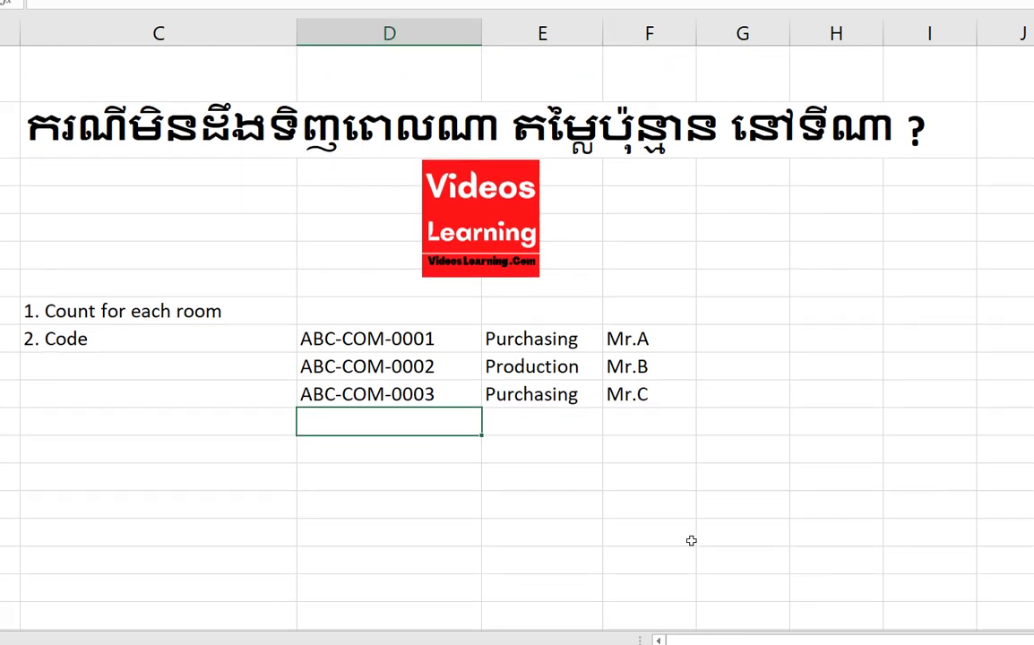
text(ABC-TA)
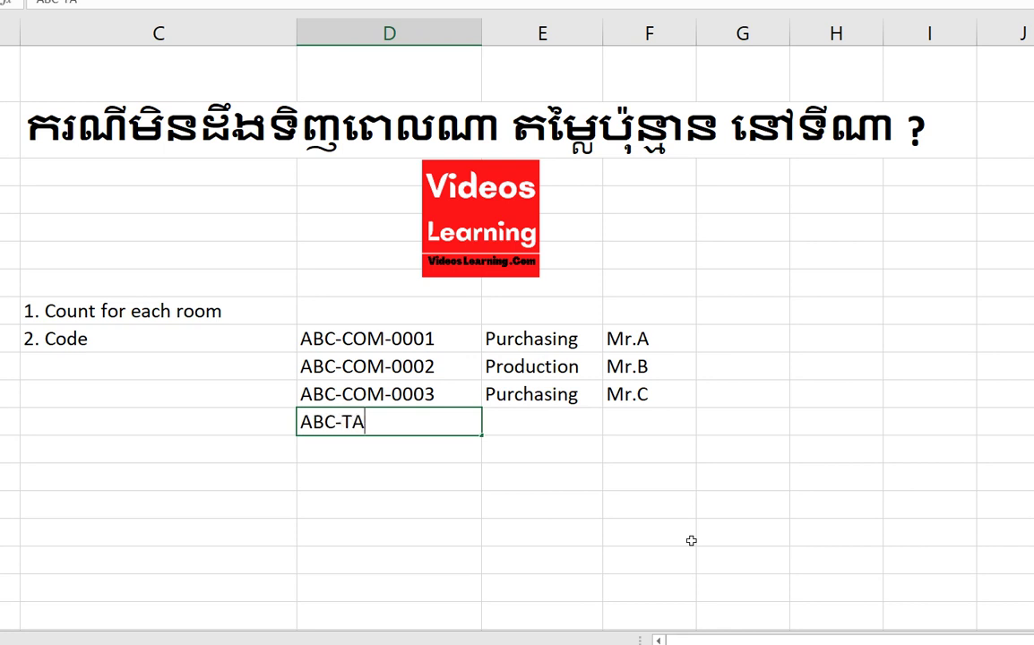
text(B-0001)
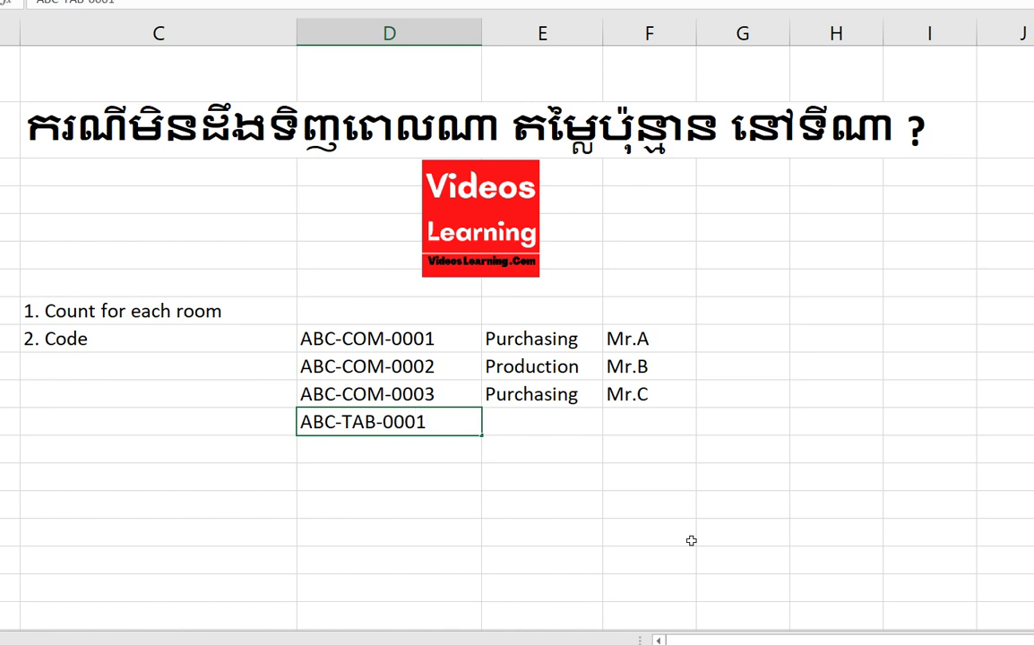
key(Tab)
Enter the department Production in column E and the holder Mr.X in column F beside the code ABC-TAB-0001.
text(Por)
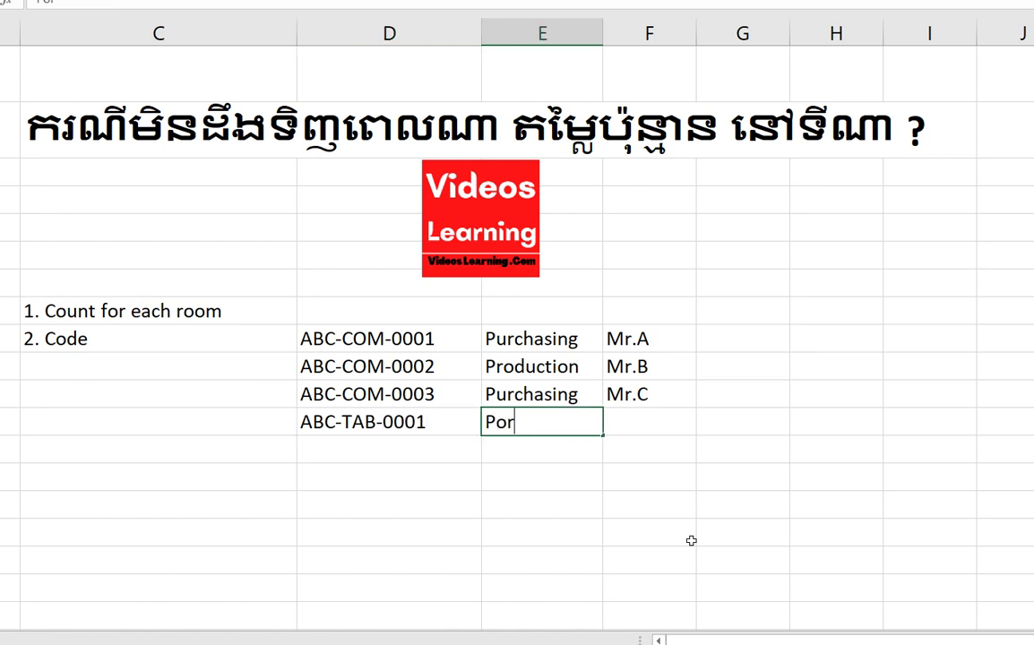
key(BackSpace)
key(BackSpace)
text(r)
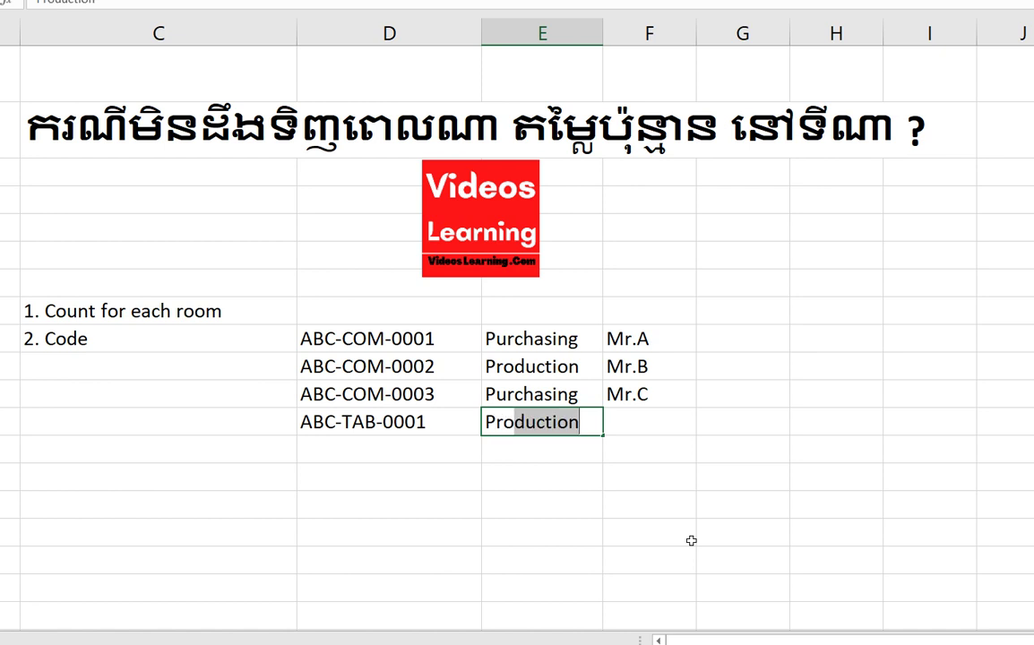
key(Tab)
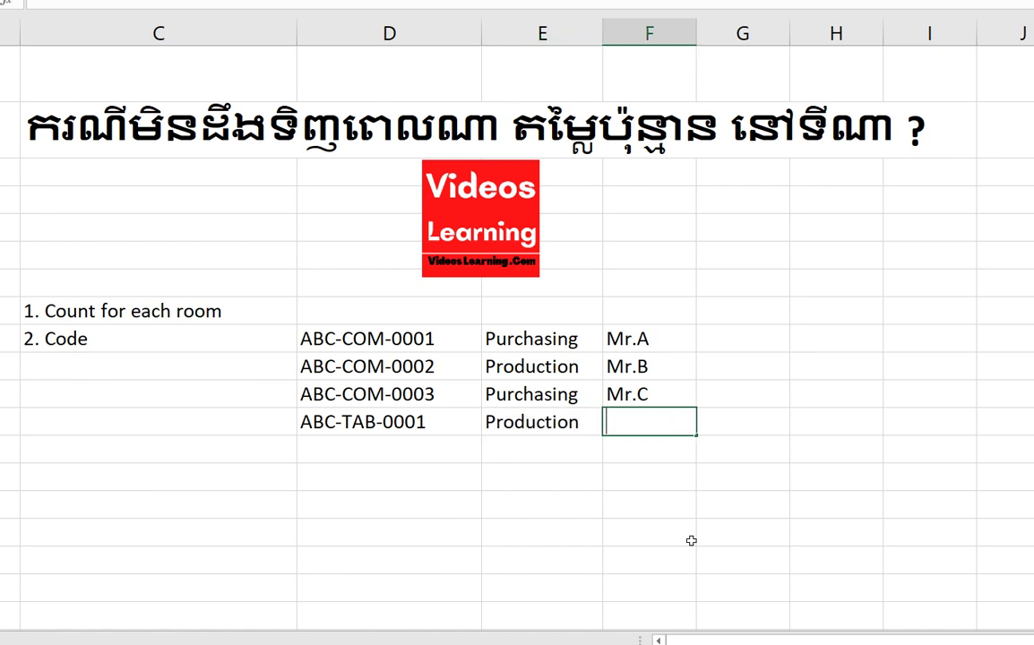
text(Mr.X)
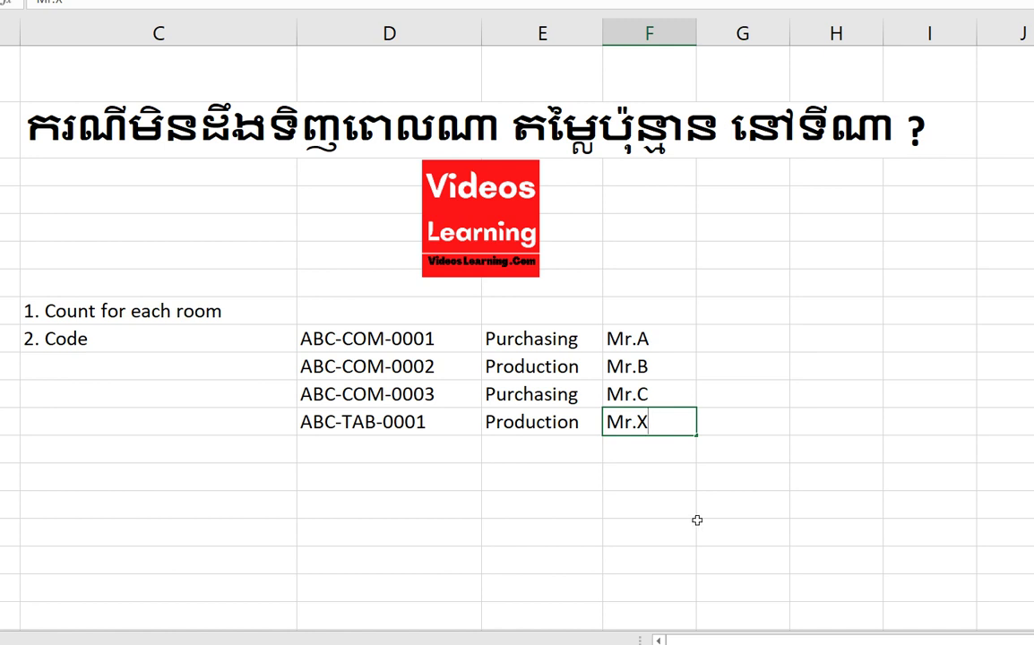
click(735, 387)
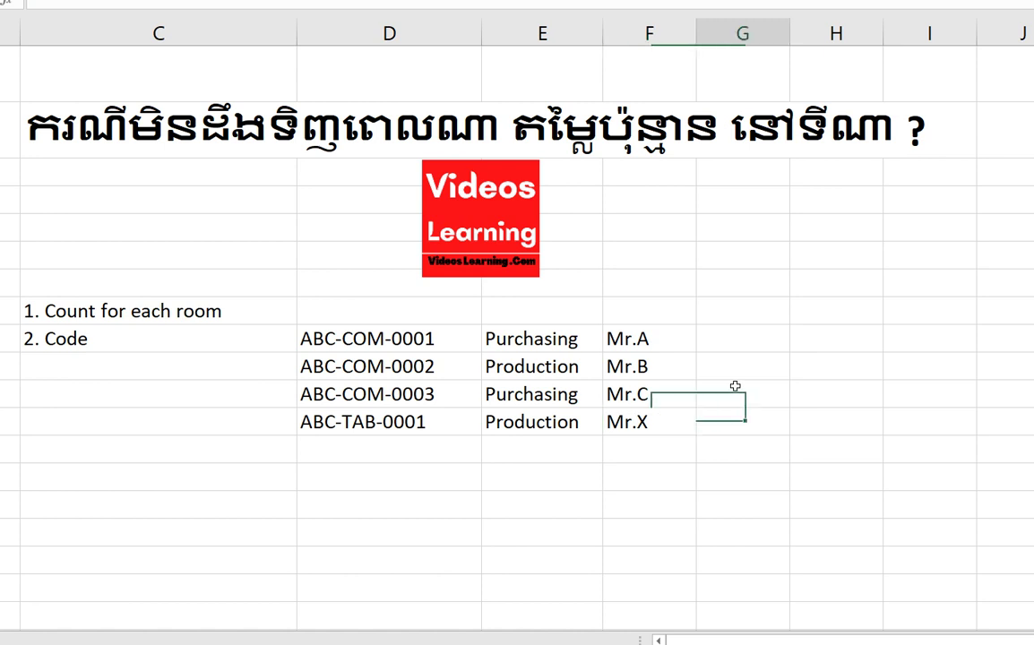
click(65, 452)
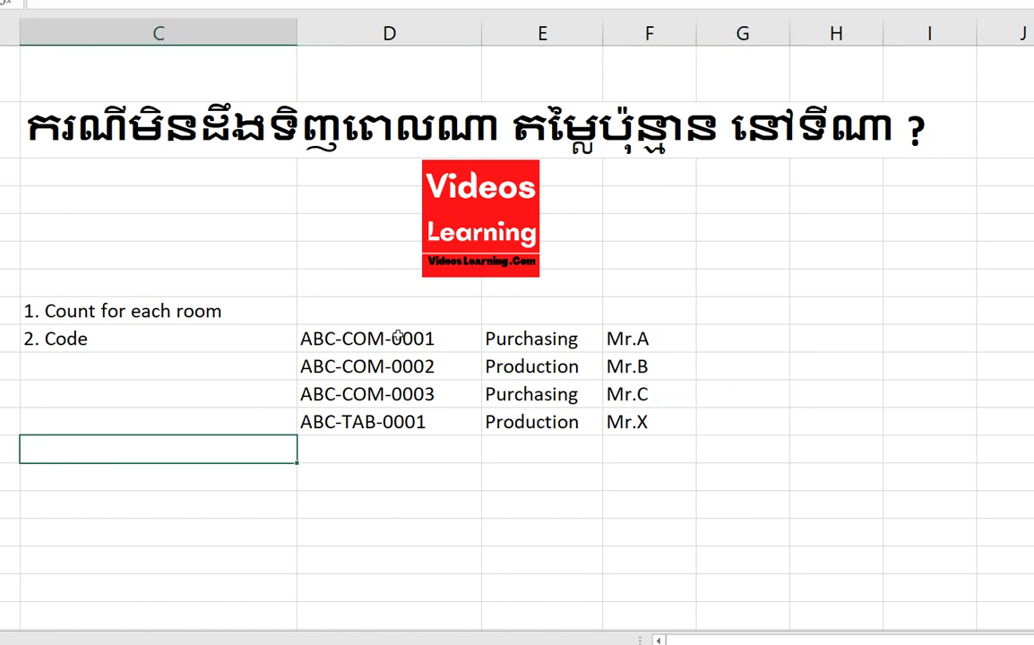
drag(363, 338, 398, 432)
click(224, 336)
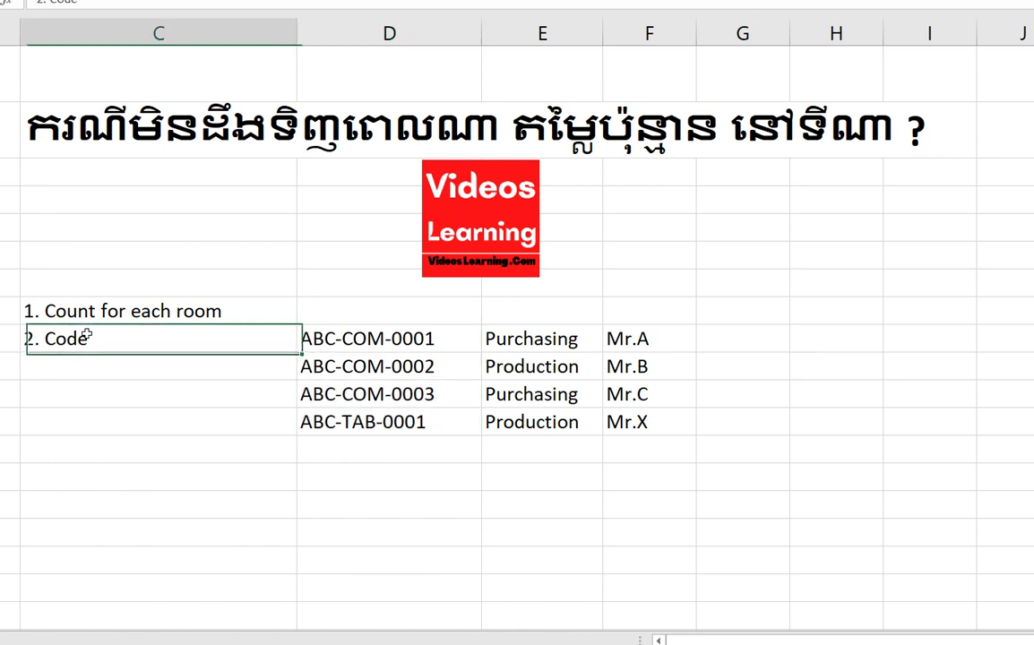
drag(397, 339, 419, 422)
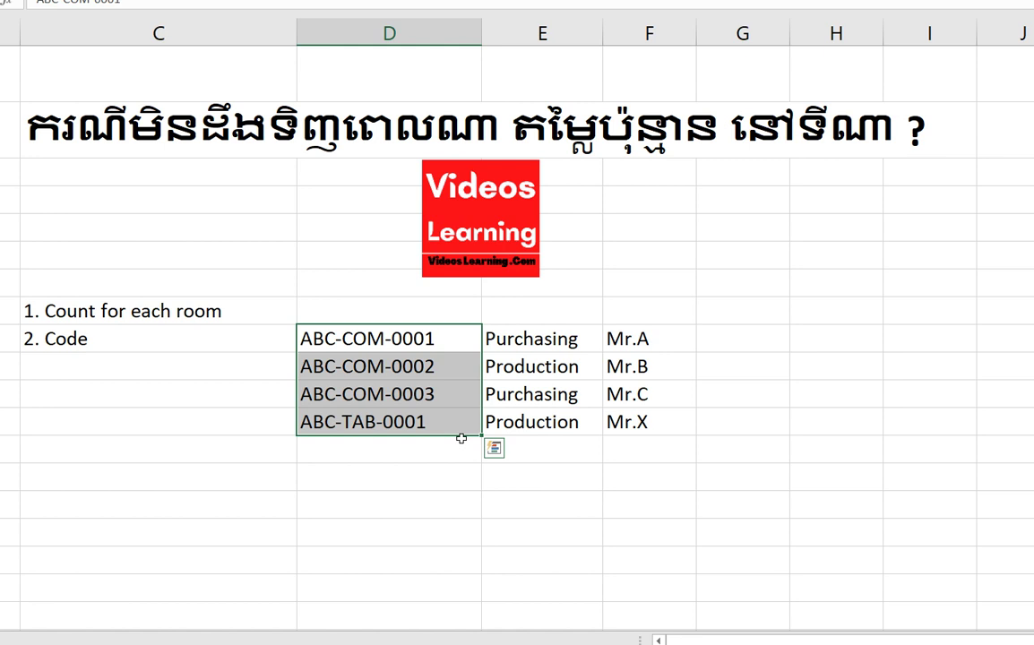
drag(460, 438, 351, 339)
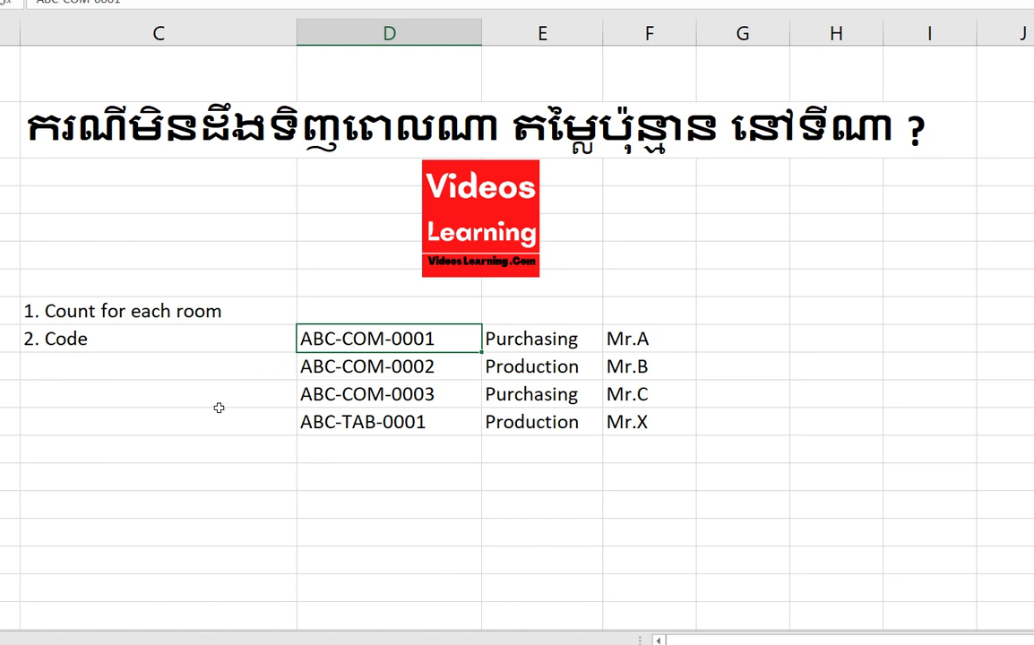
Enter the third process step "3. Sign" in column C, in the row below ABC-TAB-0001.
click(79, 445)
text(3.)
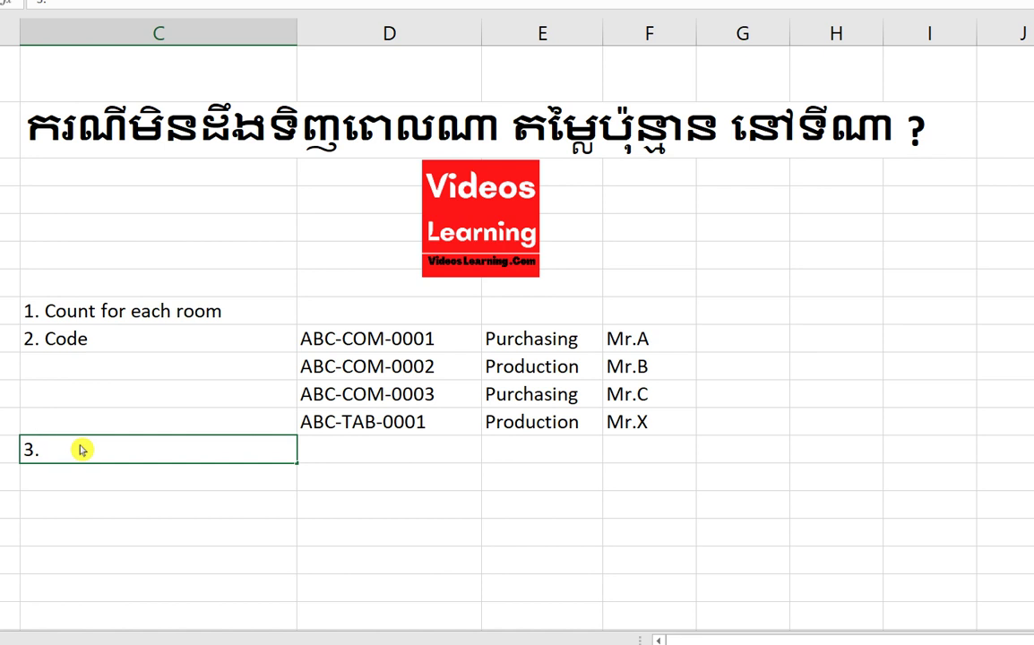
text( Sign)
click(369, 502)
Go through the asset codes row by row and match each one with its holder in column F.
click(461, 337)
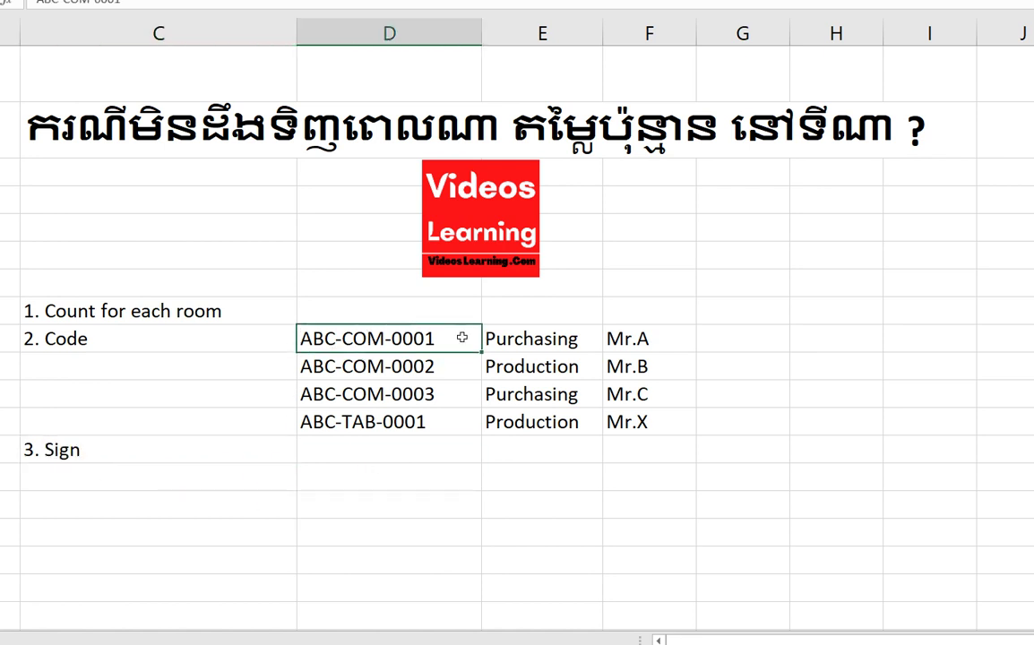
click(607, 341)
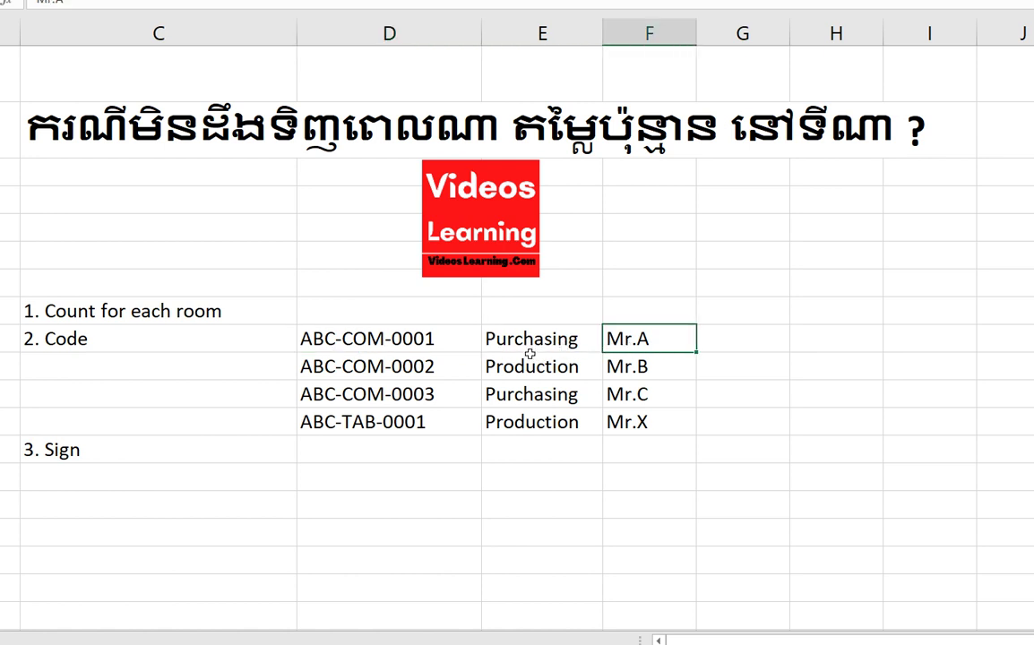
click(350, 365)
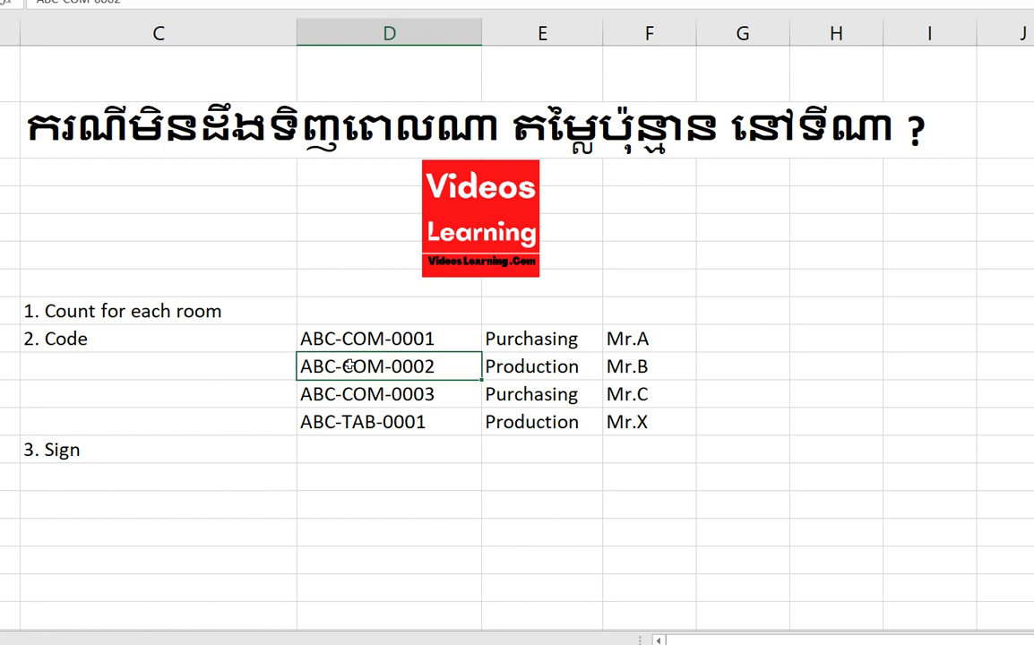
click(660, 368)
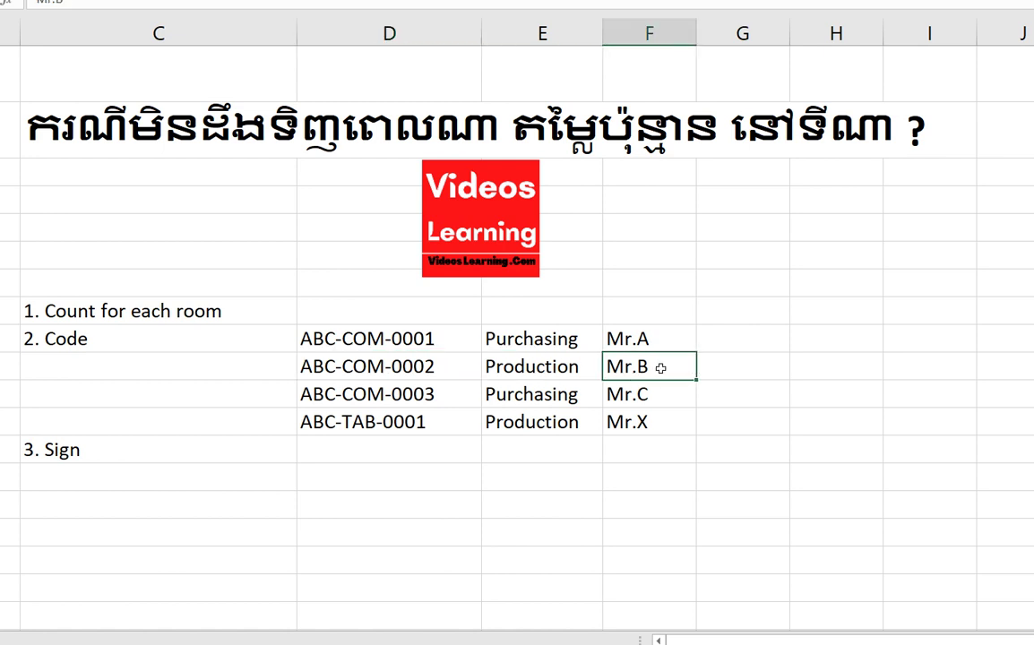
click(365, 403)
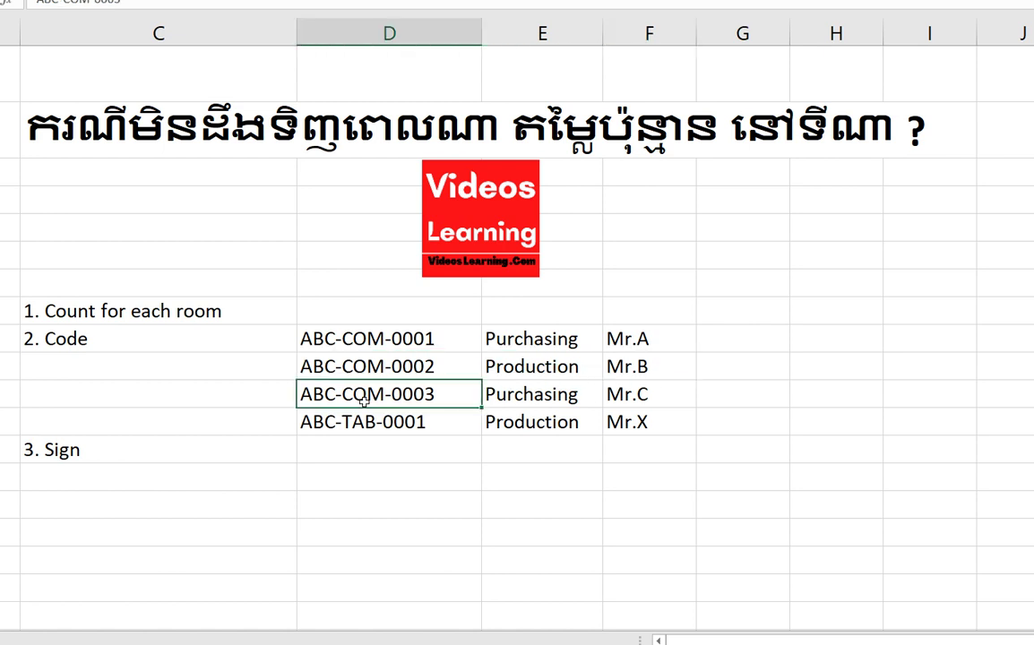
click(612, 395)
click(367, 428)
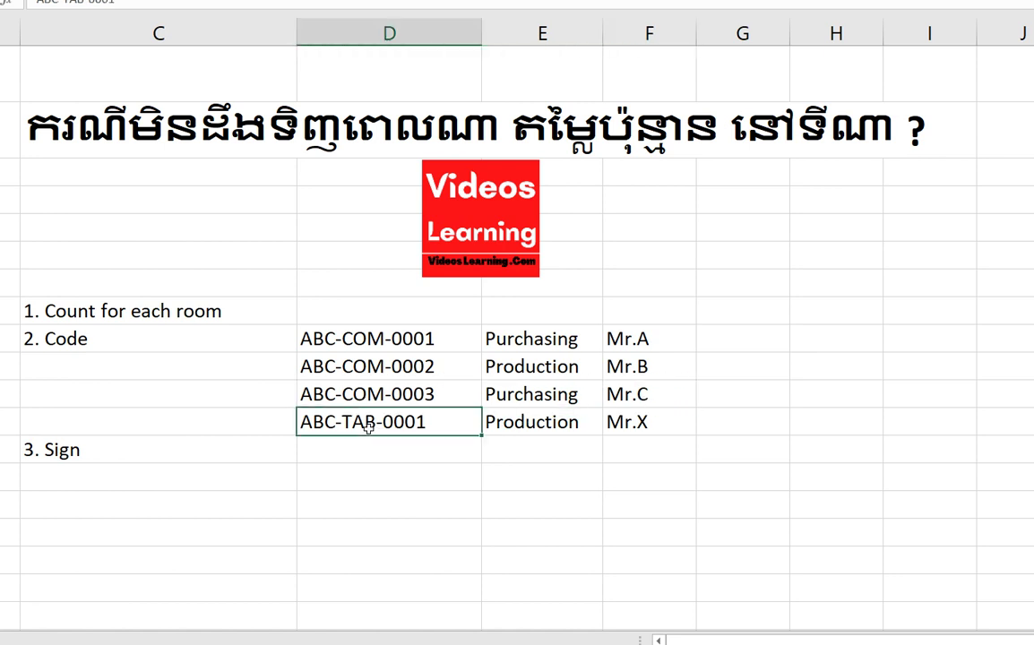
Change the holder of the asset ABC-TAB-0001 in column F to Mr.A.
click(667, 422)
double_click(667, 429)
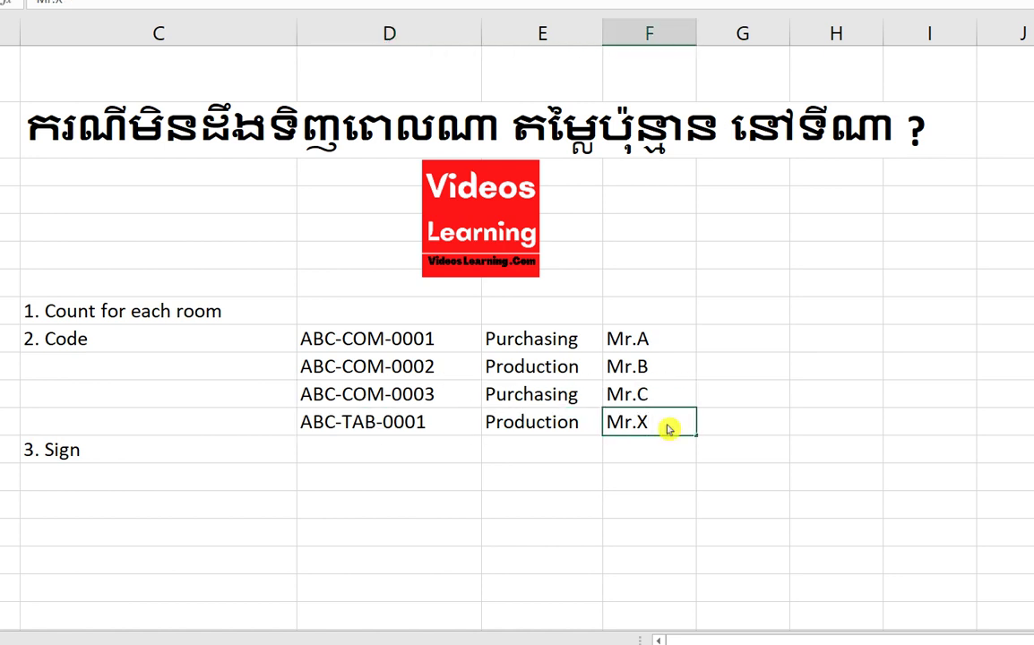
key(BackSpace)
text(A)
Change the department beside ABC-TAB-0001 in column E to Purchasing.
click(586, 423)
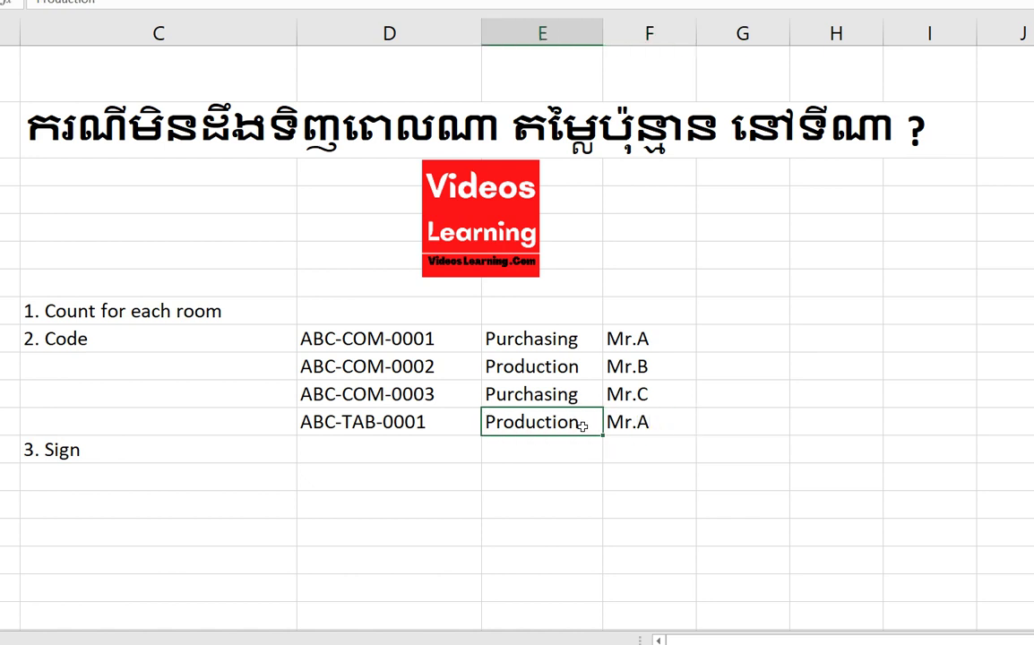
text(Pruch)
key(BackSpace)
key(BackSpace)
key(BackSpace)
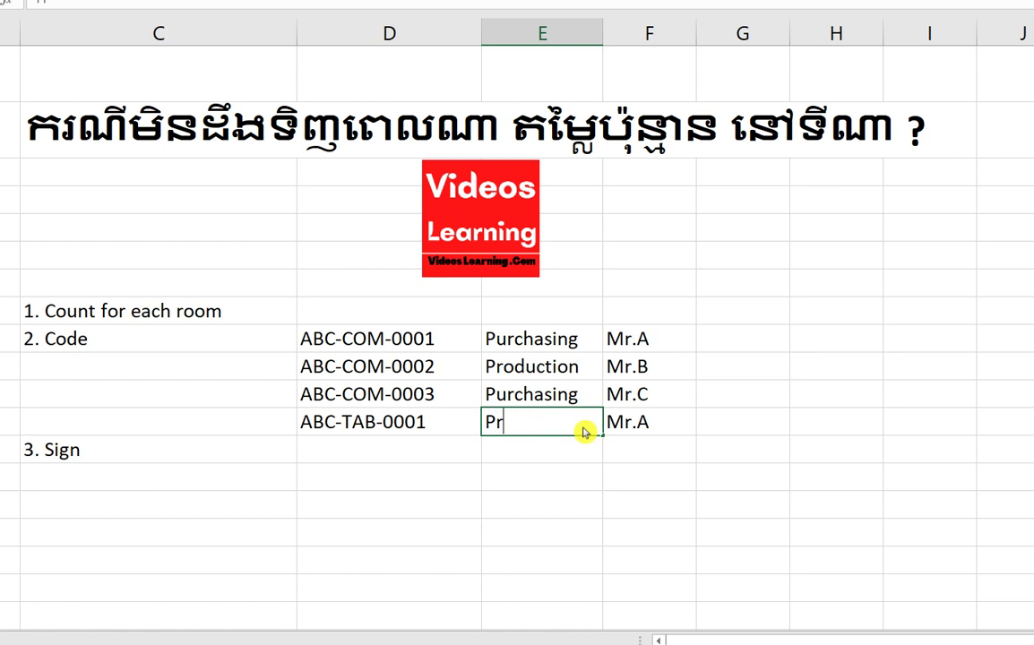
key(BackSpace)
text(urc)
key(Return)
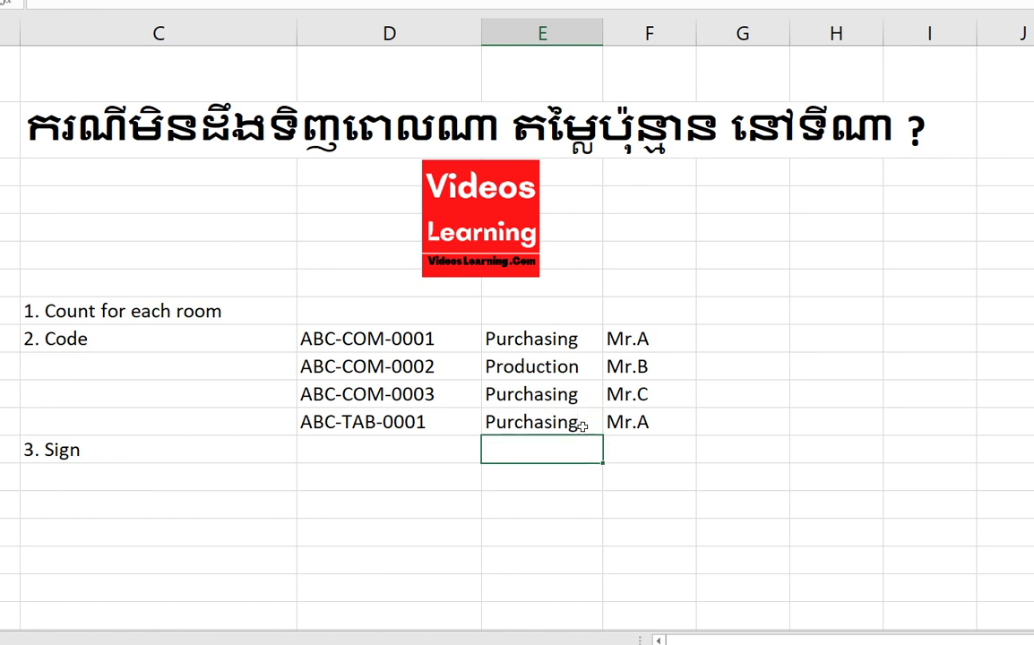
Examine the codes ABC-COM-0001 and ABC-TAB-0001 assigned to Mr.A, the ABC-COM-0003 row's holder and department, and the "3. Sign" step.
click(414, 422)
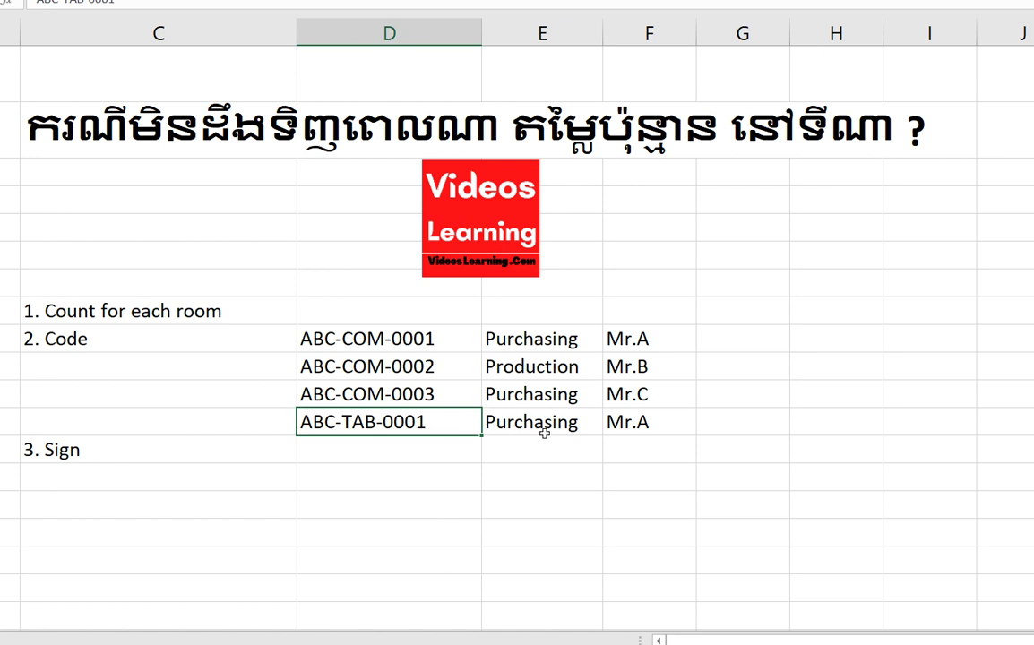
click(647, 422)
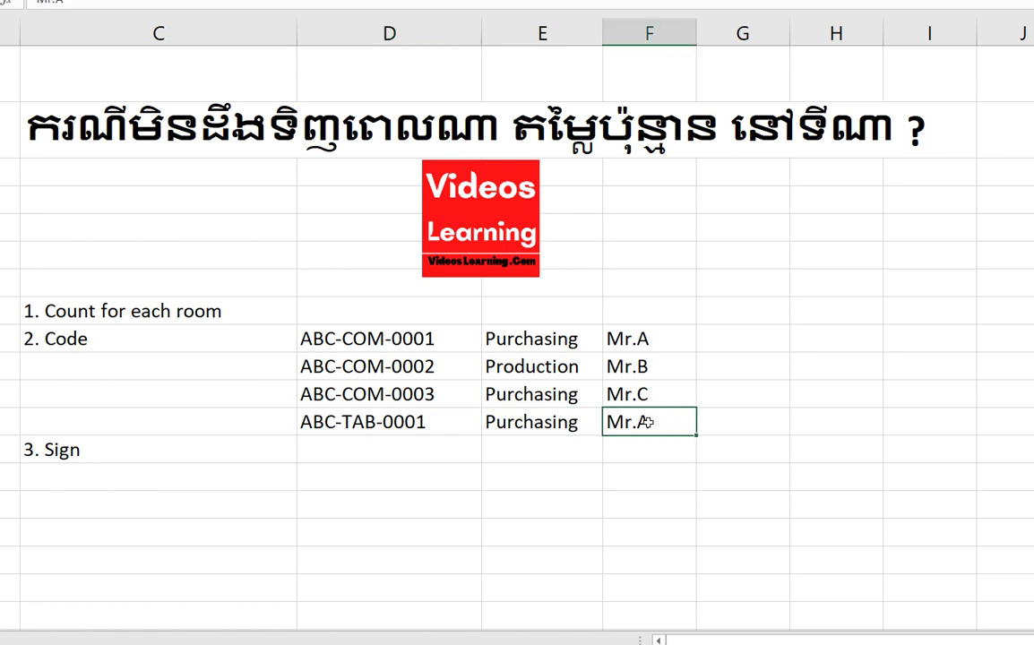
click(717, 453)
click(415, 341)
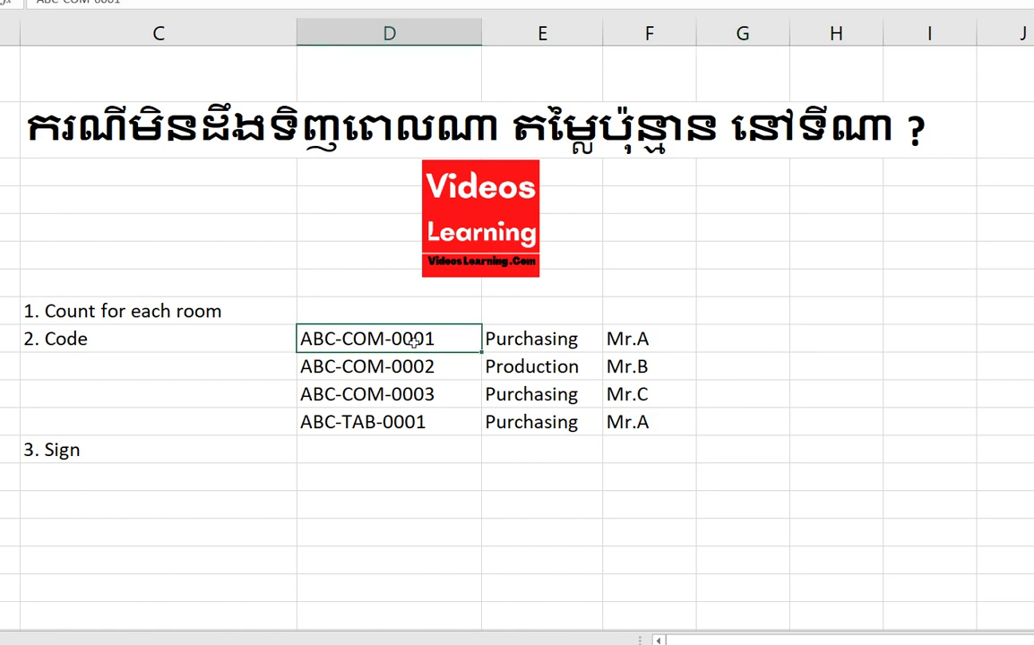
click(387, 421)
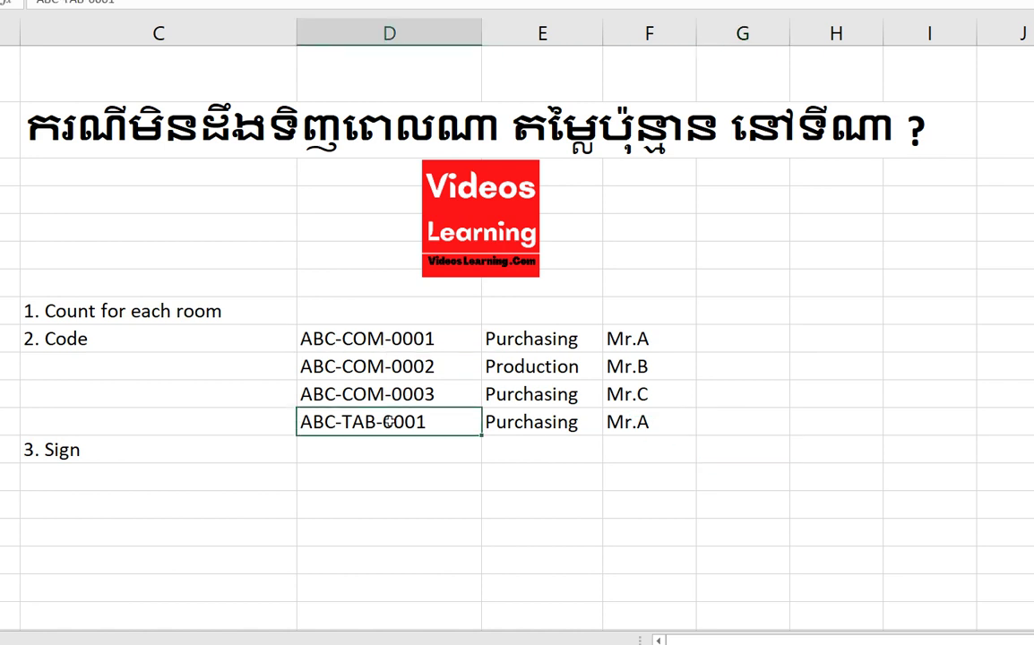
click(399, 339)
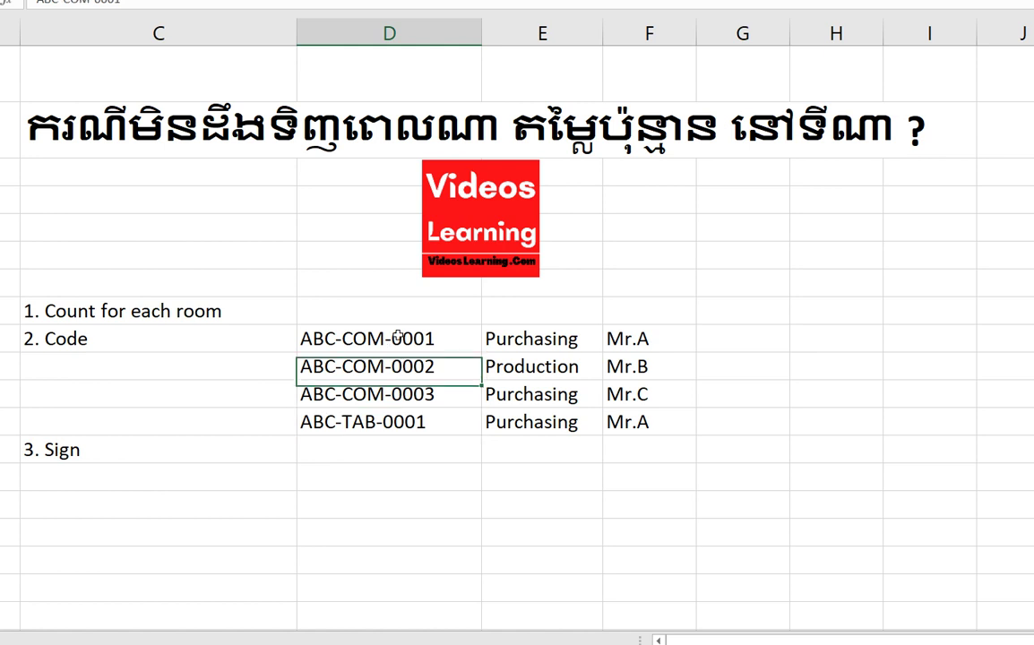
click(618, 336)
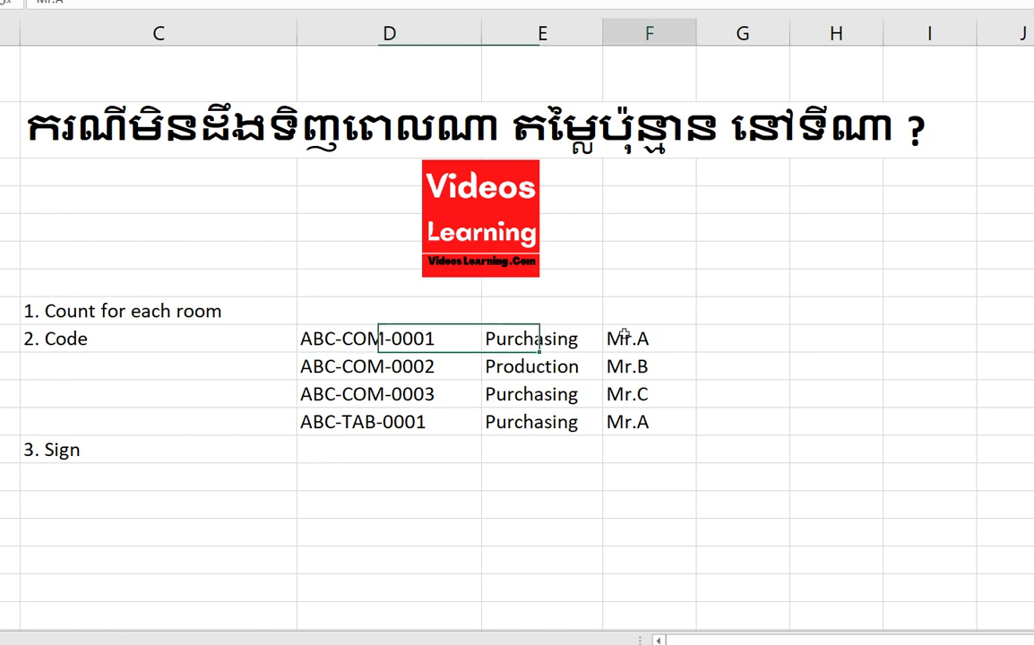
click(394, 425)
click(618, 424)
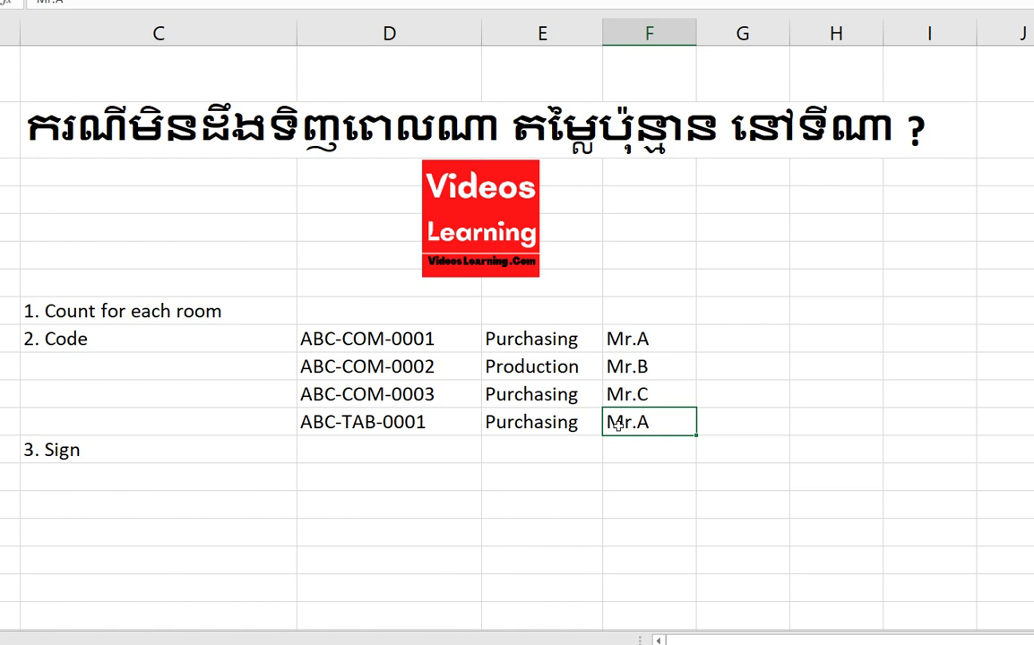
click(585, 495)
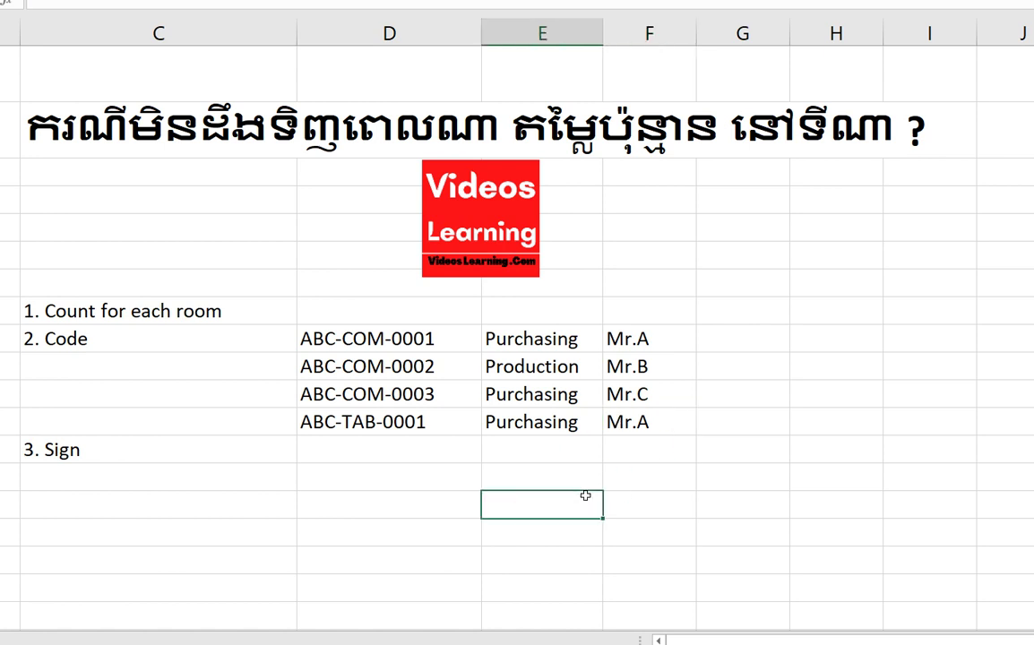
click(357, 495)
click(357, 392)
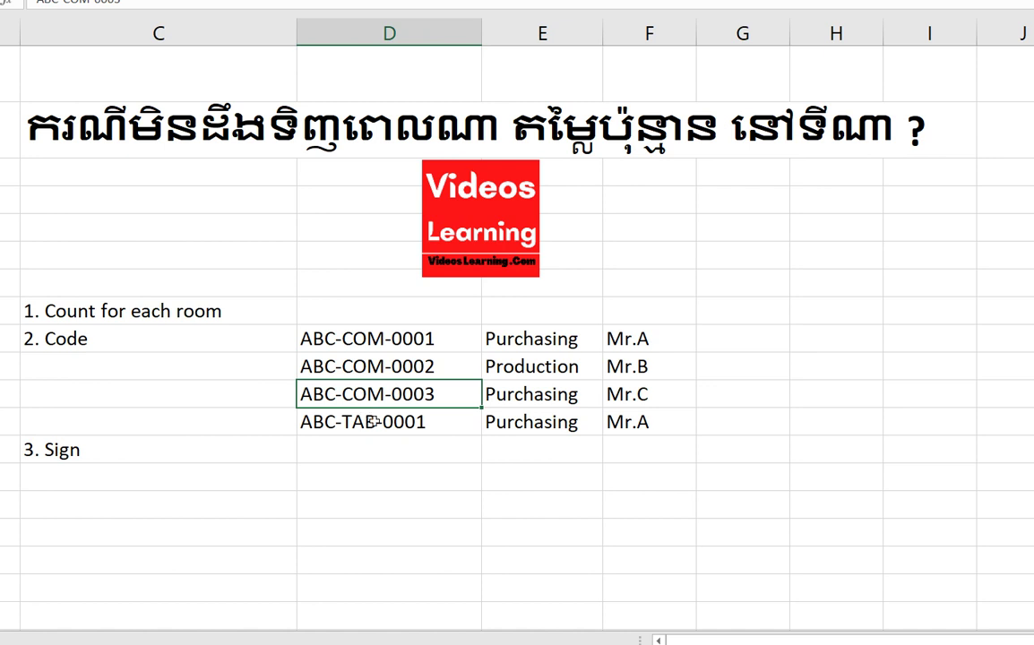
click(656, 387)
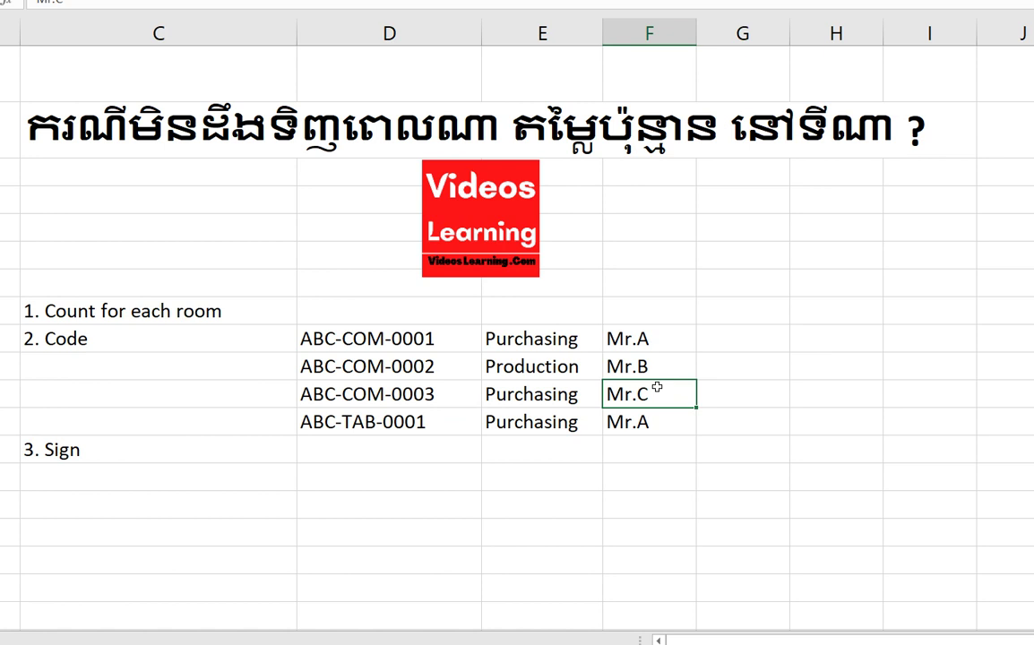
click(538, 397)
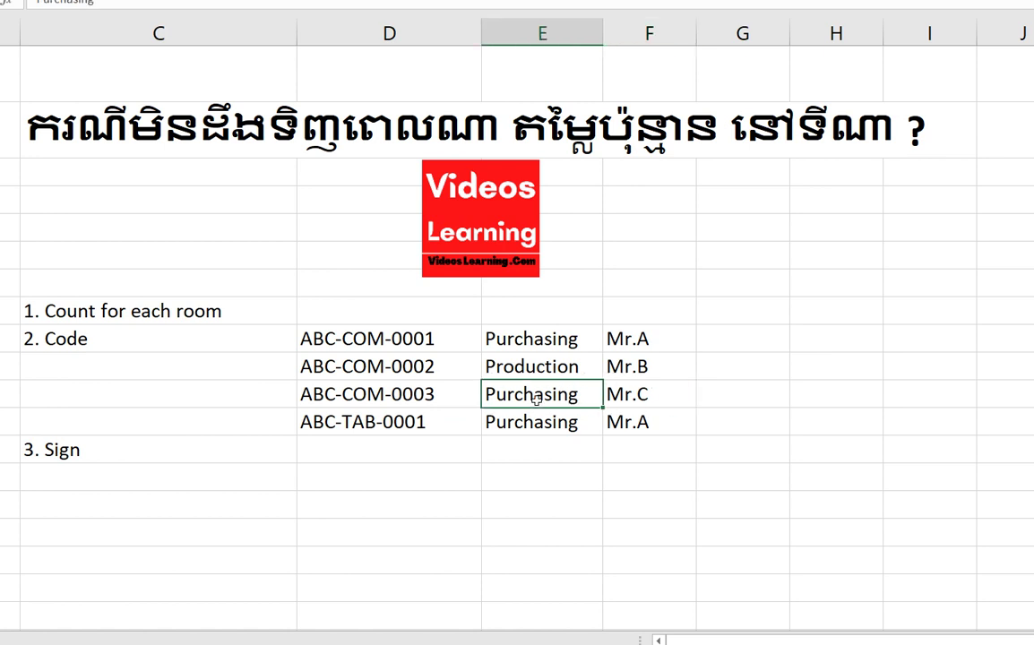
click(87, 443)
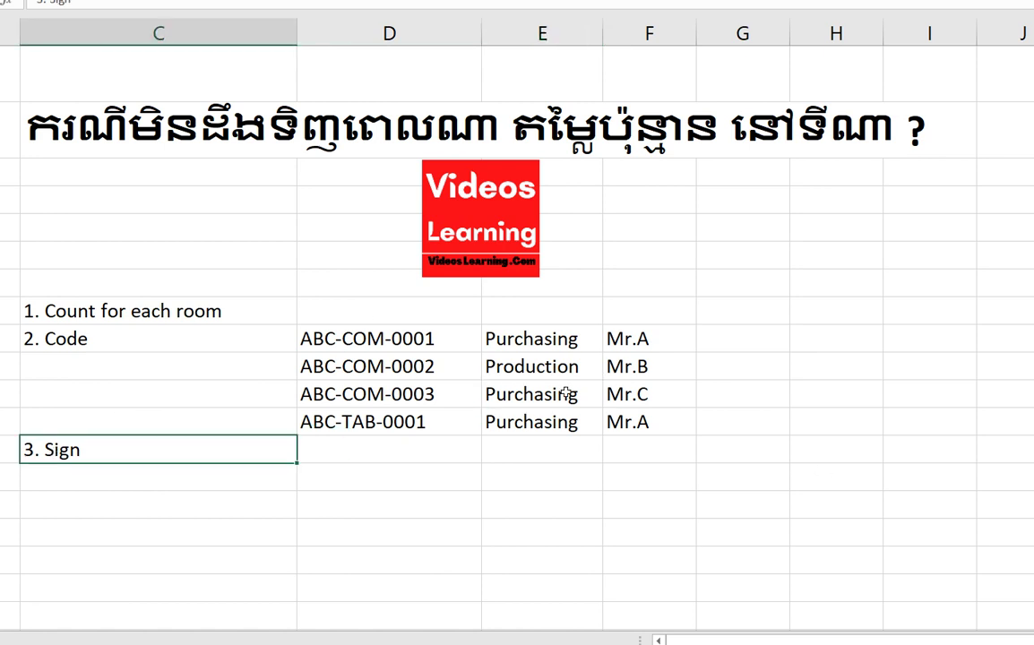
Enter the fourth process step "4. Cost" in column C below "3. Sign".
click(93, 484)
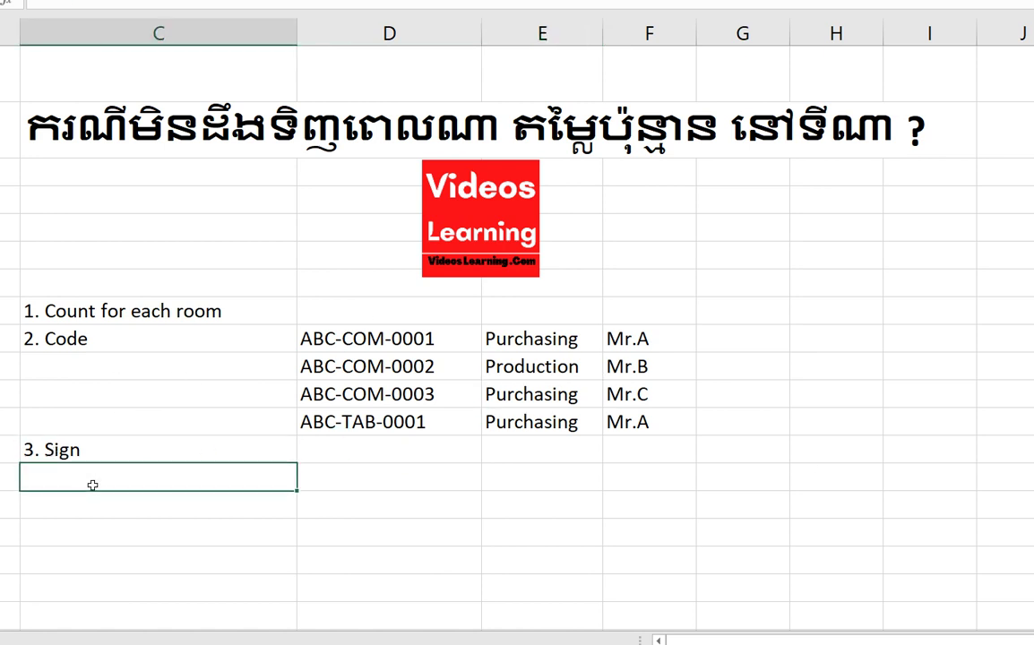
text(4. Cost)
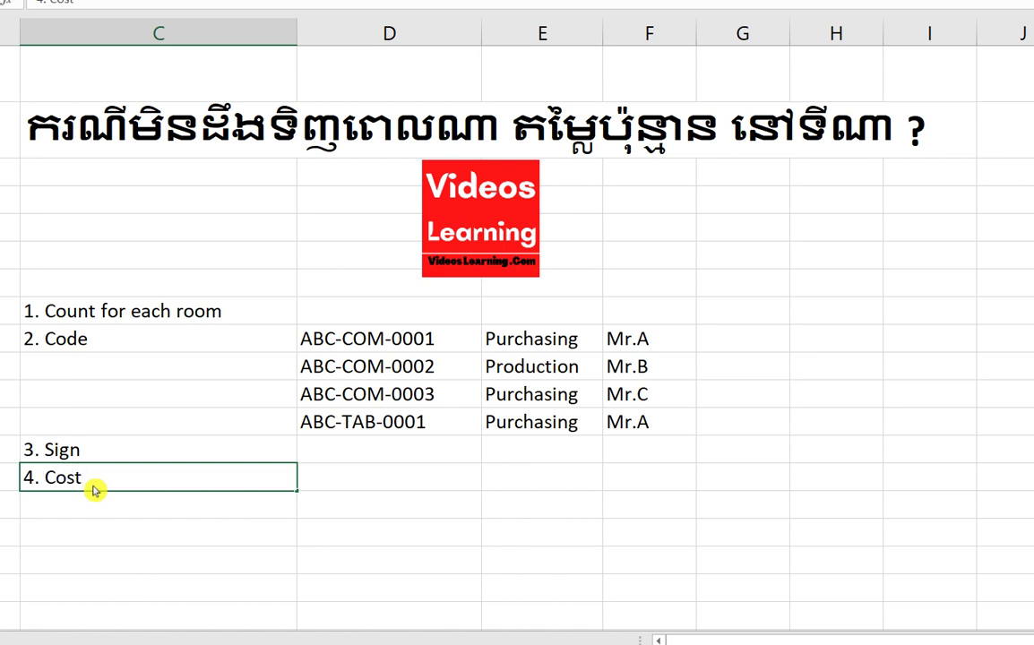
click(501, 531)
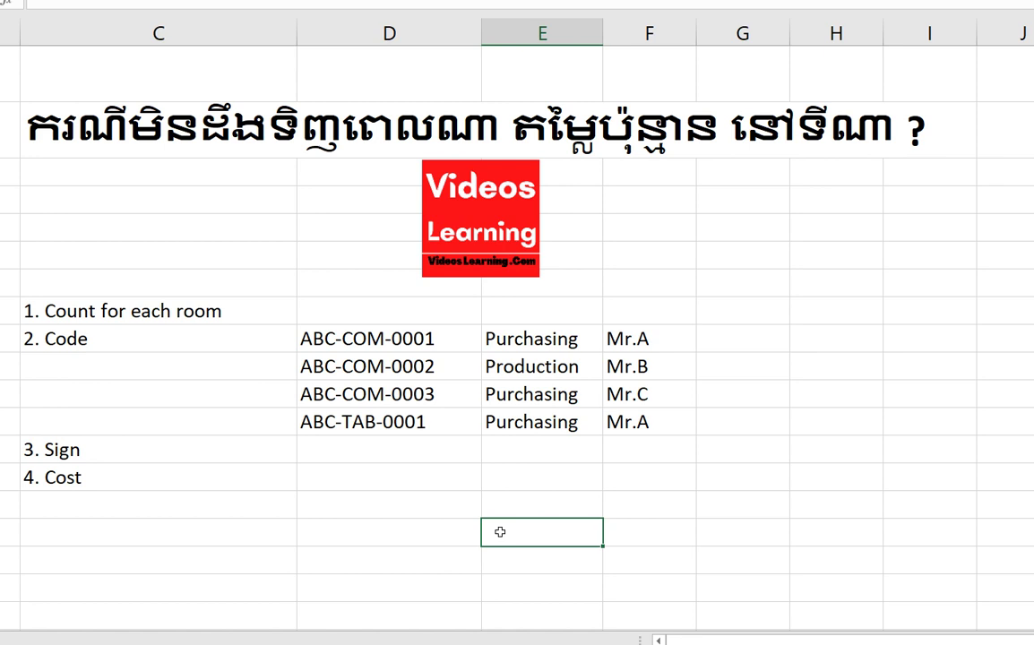
Enter the asset costs 200, 300, 400 and 300 in column G beside the holders, from ABC-COM-0001 down to ABC-TAB-0001.
click(376, 338)
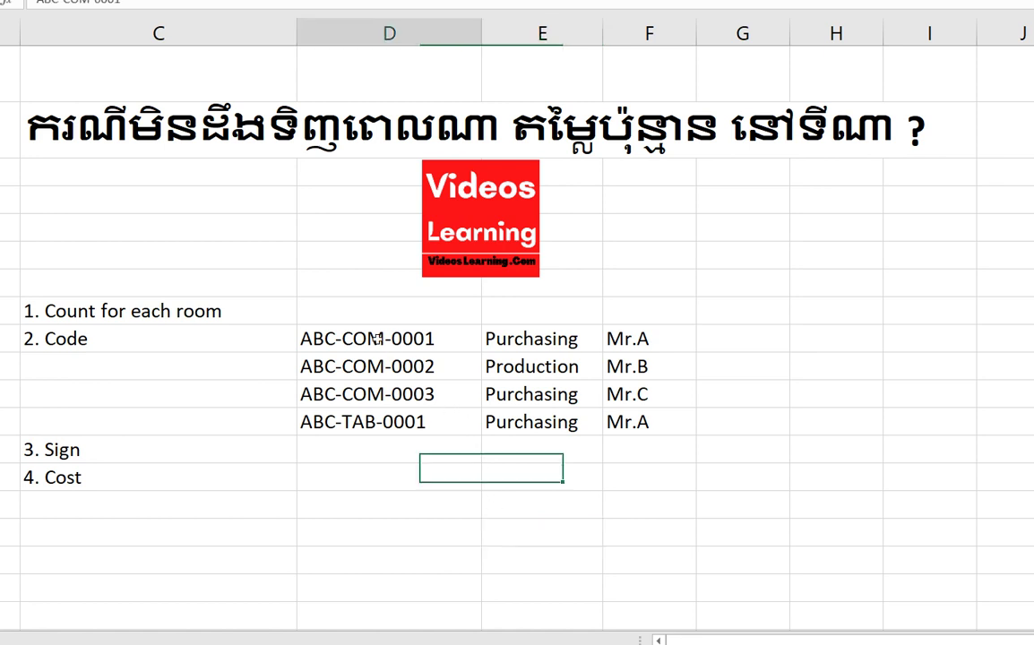
click(357, 457)
click(362, 340)
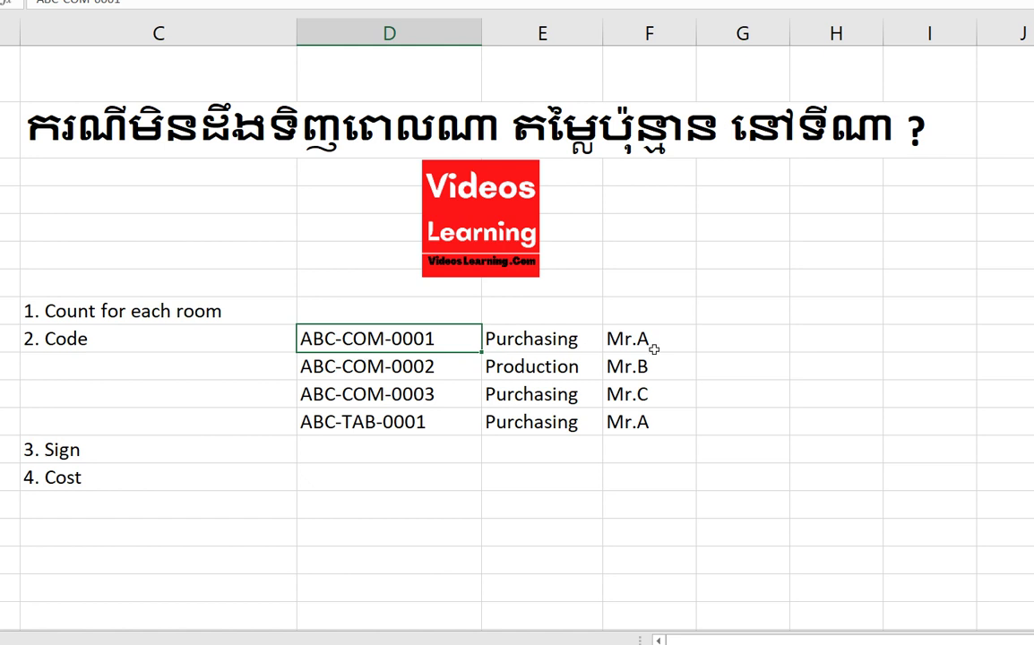
click(718, 336)
text(200)
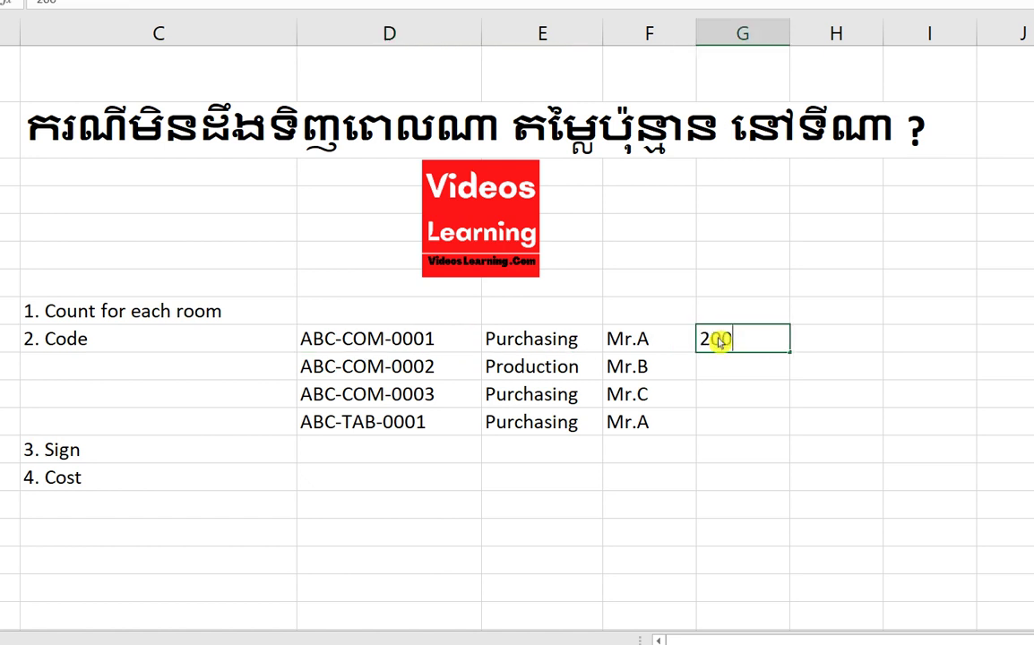
key(Return)
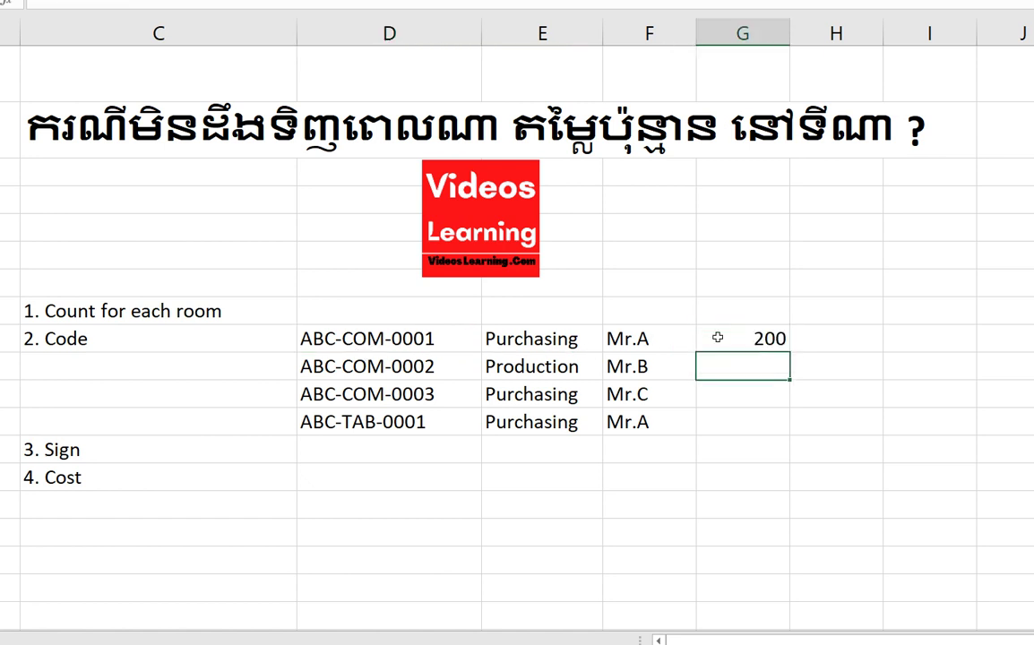
text(300)
key(Return)
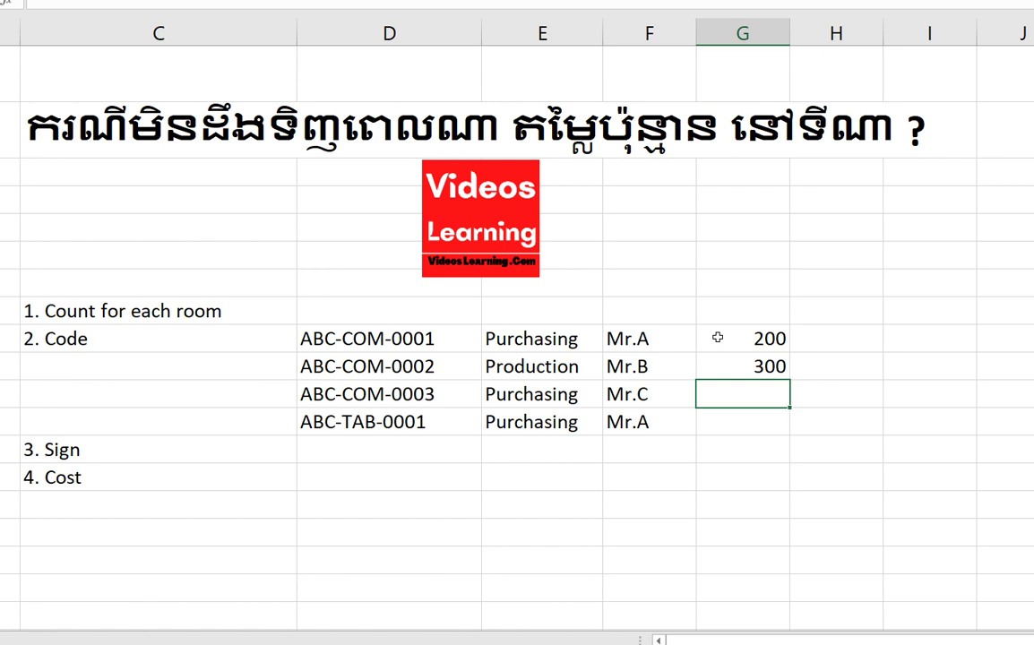
text(400)
key(Return)
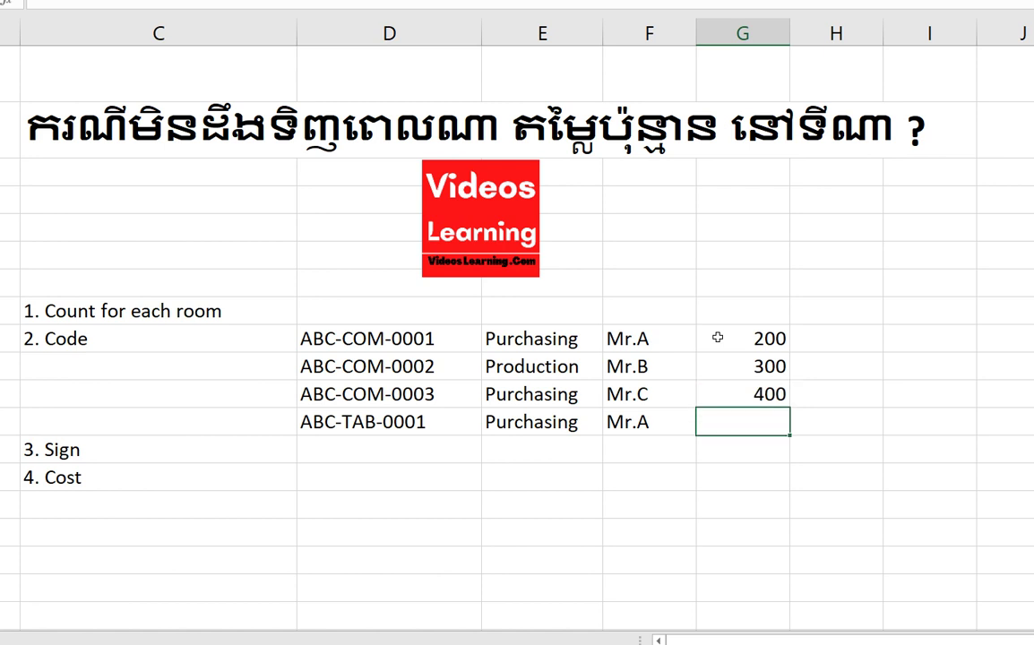
text(300)
key(Return)
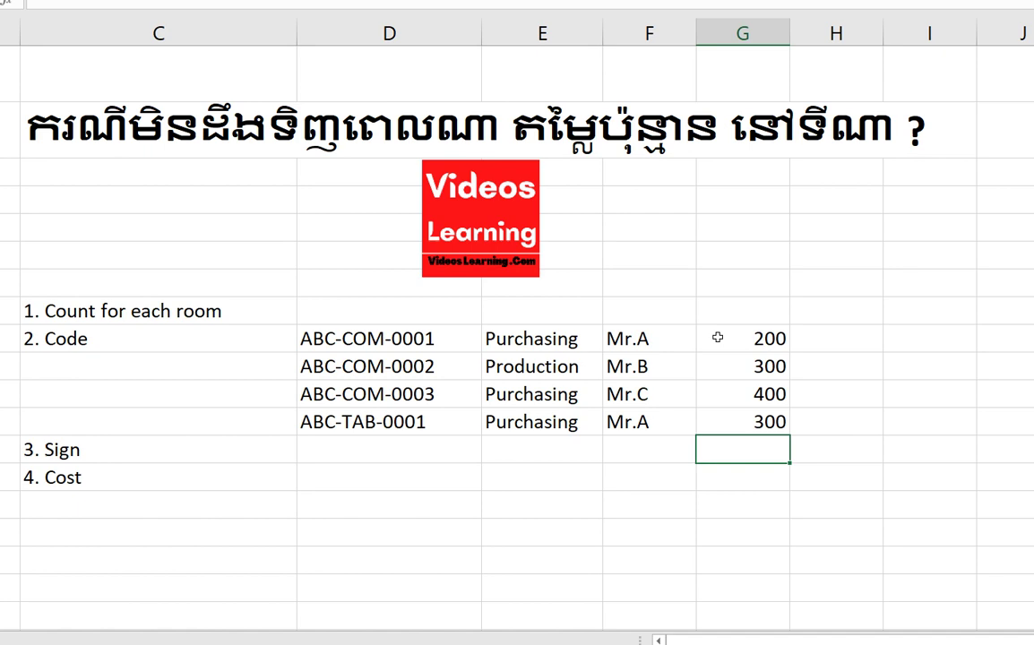
Review the sheet's titles, the ABC-COM-0001 row's code and holder, and the process steps from counting to signing.
scroll(717, 338, up, 2)
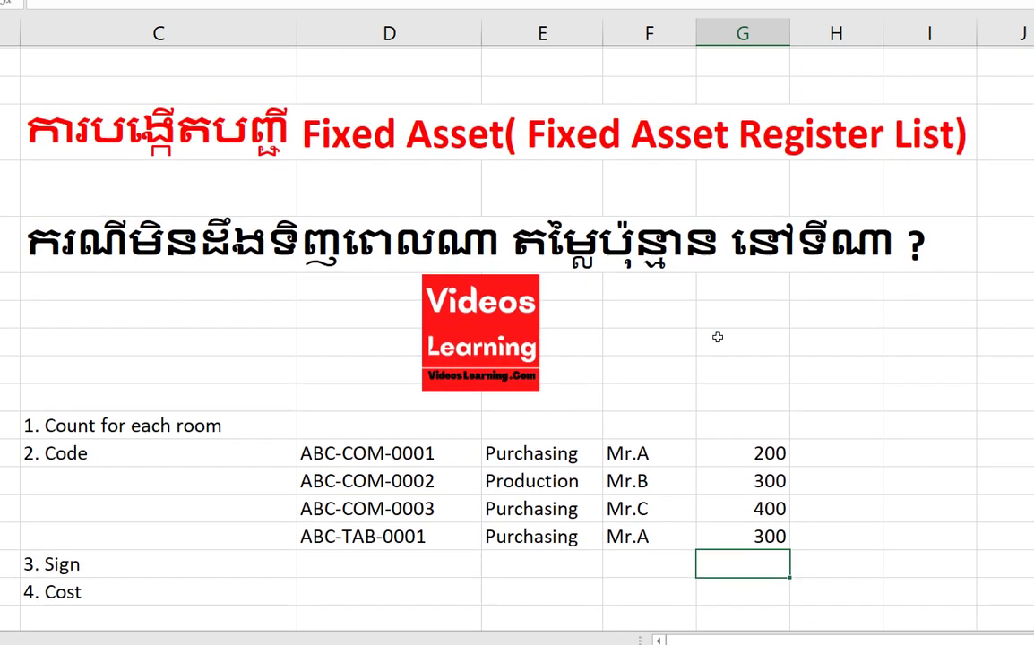
click(655, 321)
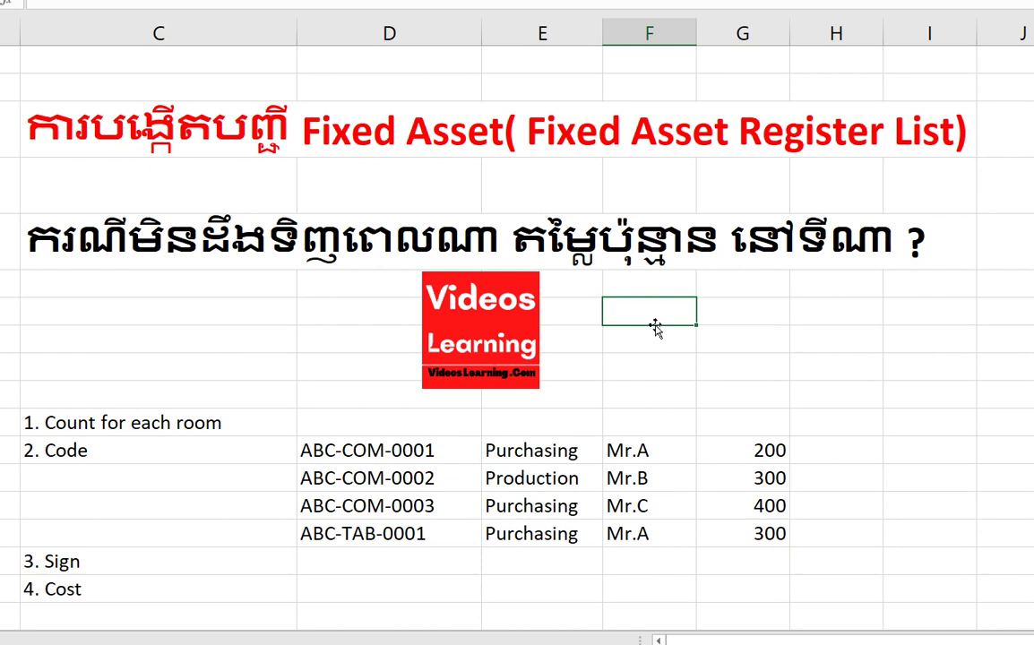
click(631, 448)
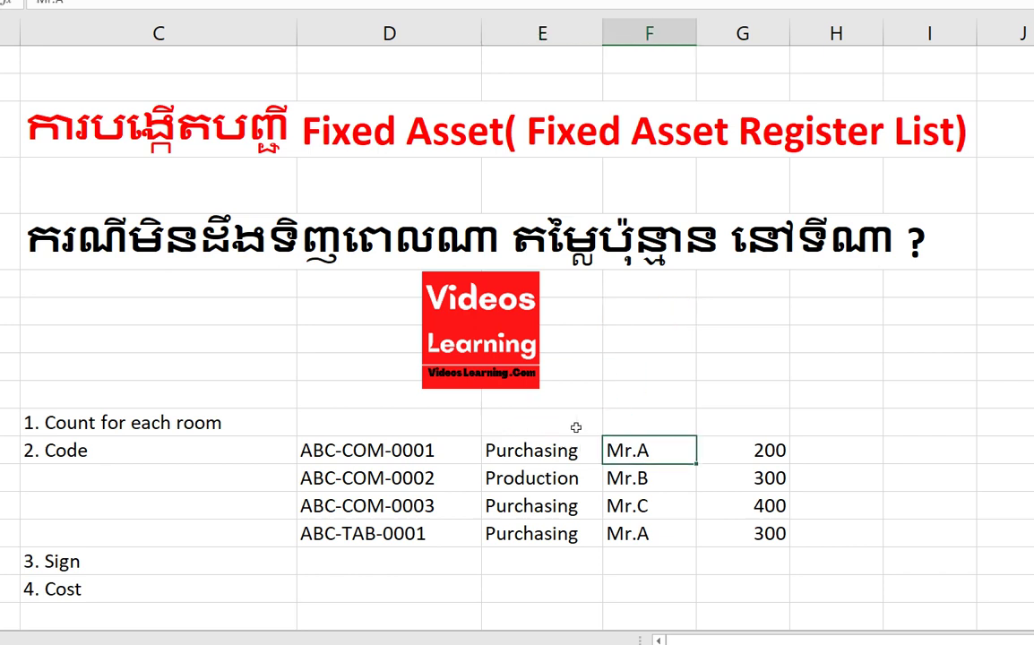
click(434, 450)
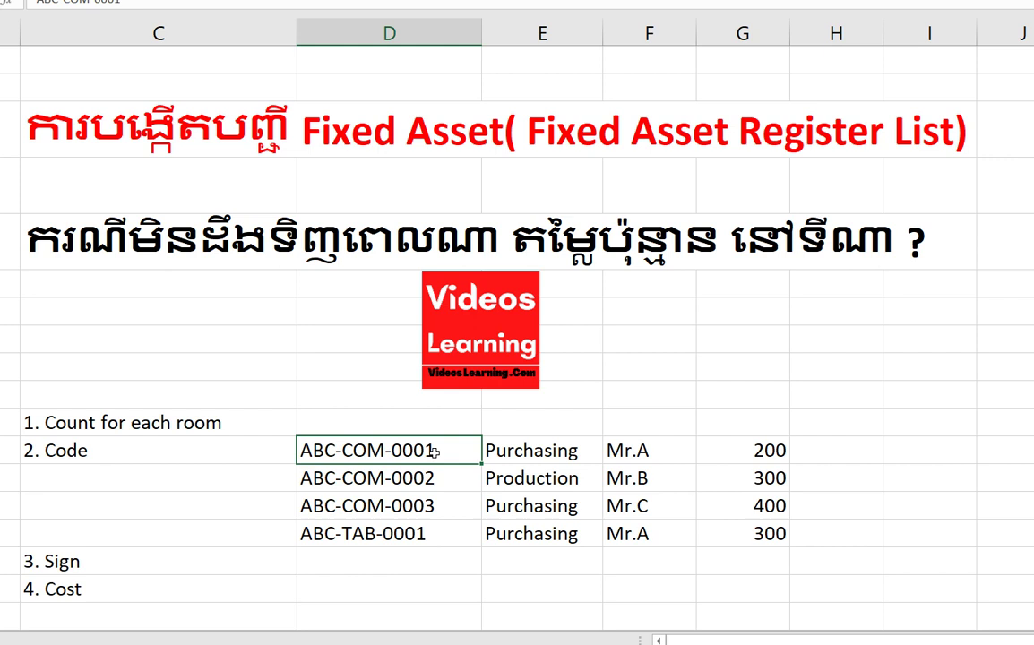
click(536, 425)
click(710, 341)
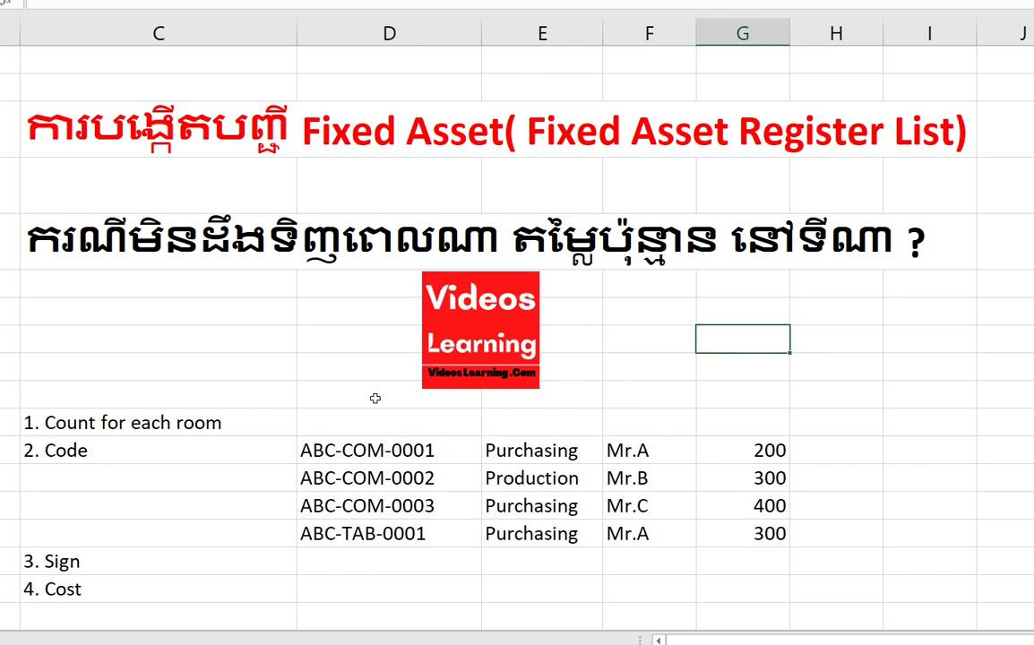
click(106, 426)
click(151, 534)
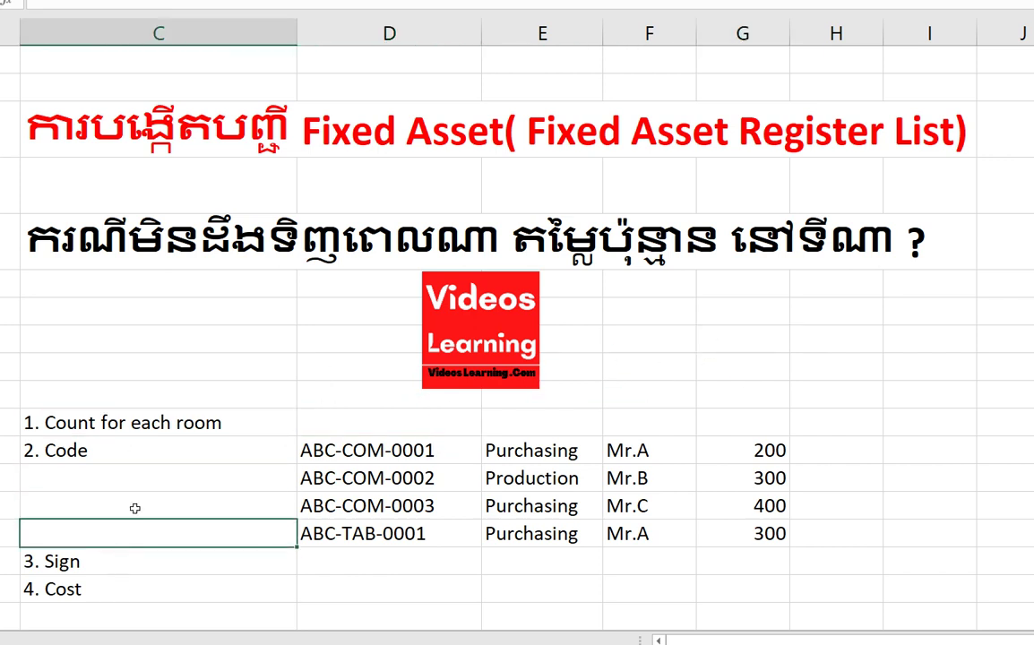
click(336, 561)
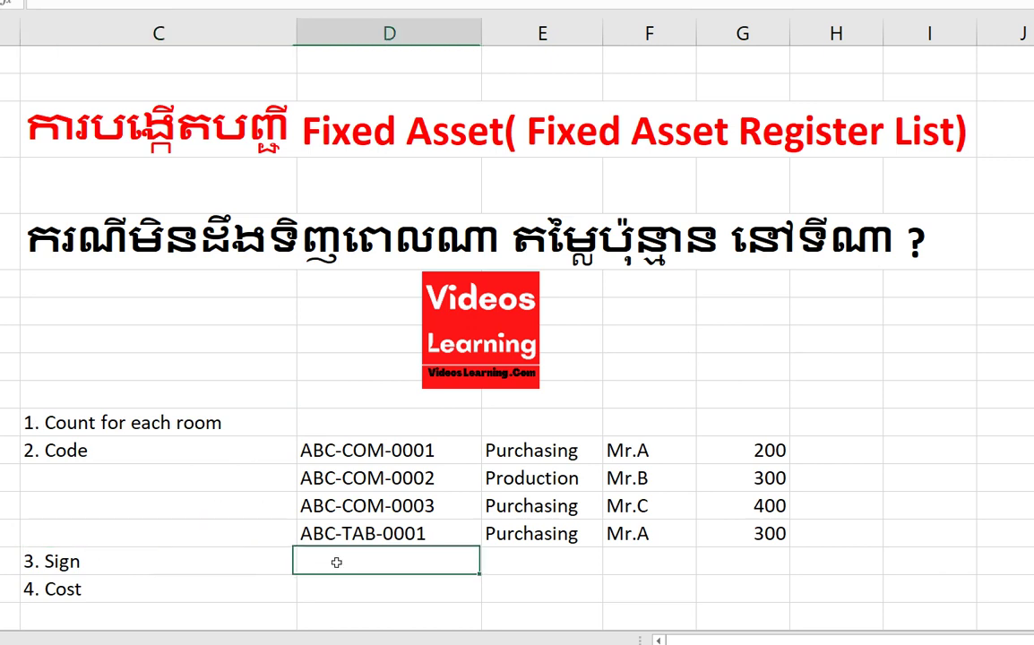